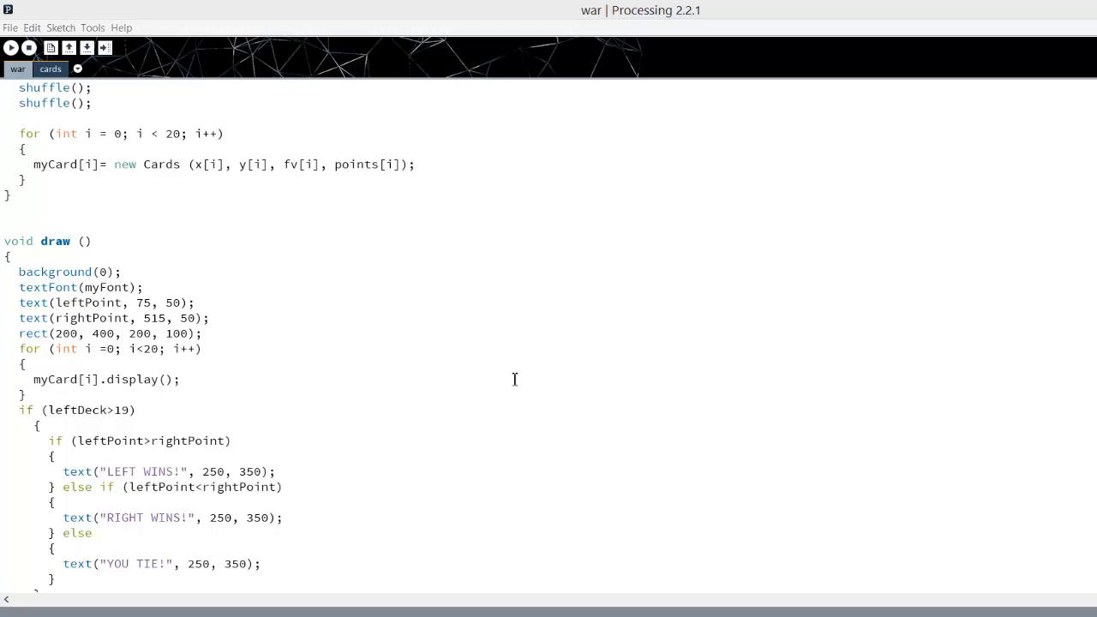
Review the Cards class getPoints method, then return to the main war code.
{"action": "left_click", "coordinate": [47, 69]}
{"action": "scroll", "coordinate": [103, 343], "scroll_direction": "up", "scroll_amount": 3}
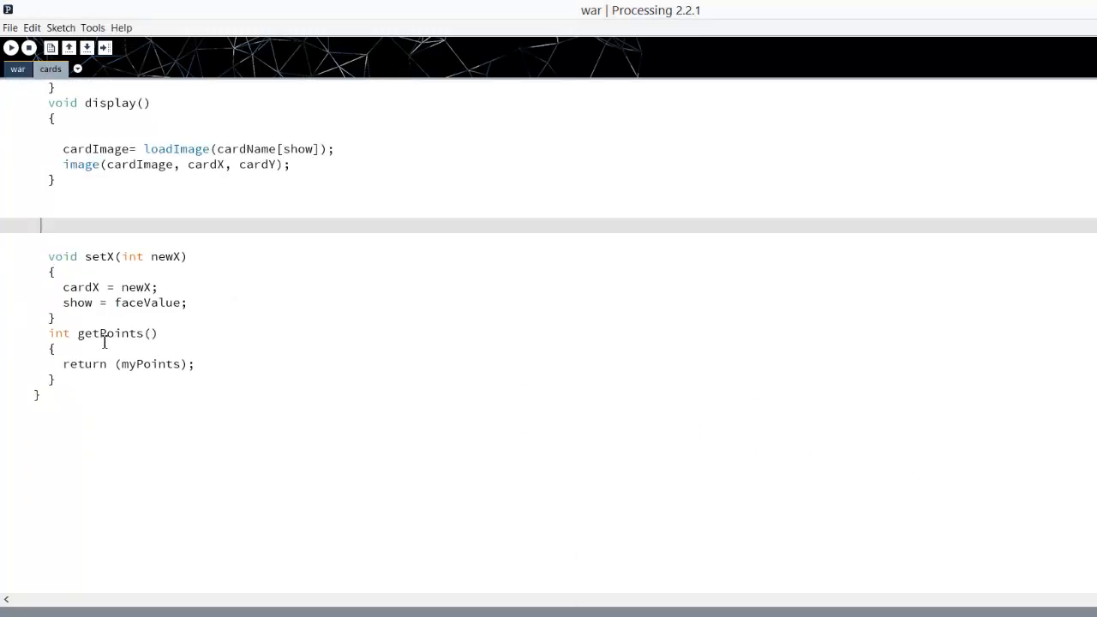
{"action": "scroll", "coordinate": [103, 343], "scroll_direction": "up", "scroll_amount": 3}
{"action": "scroll", "coordinate": [102, 342], "scroll_direction": "up", "scroll_amount": 3}
{"action": "scroll", "coordinate": [103, 341], "scroll_direction": "up", "scroll_amount": 3}
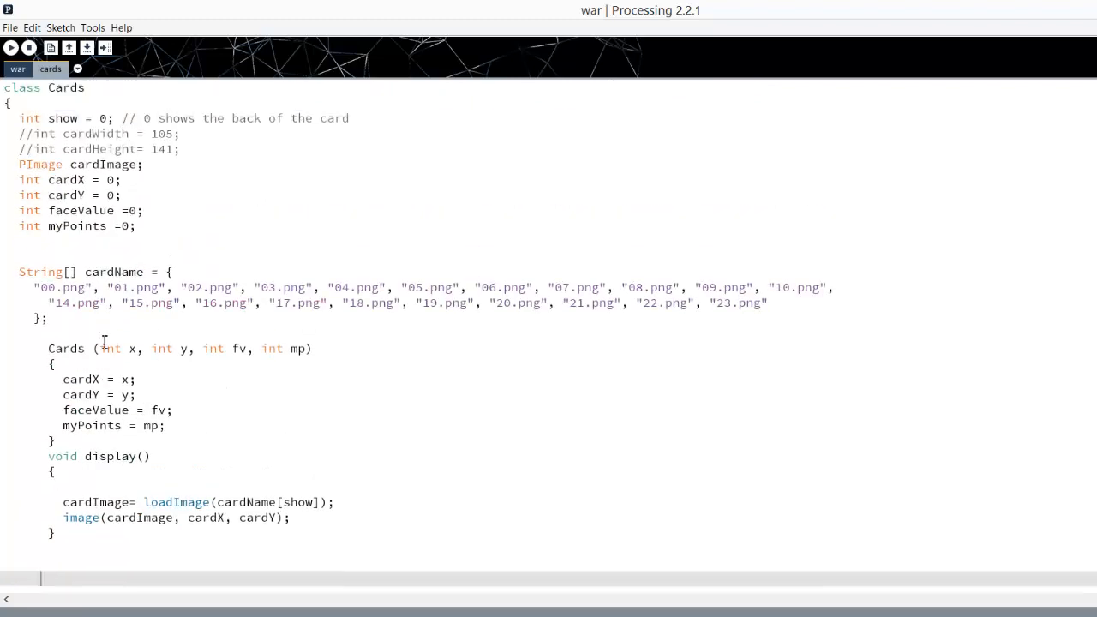
{"action": "scroll", "coordinate": [103, 341], "scroll_direction": "down", "scroll_amount": 3}
{"action": "scroll", "coordinate": [118, 220], "scroll_direction": "down", "scroll_amount": 3}
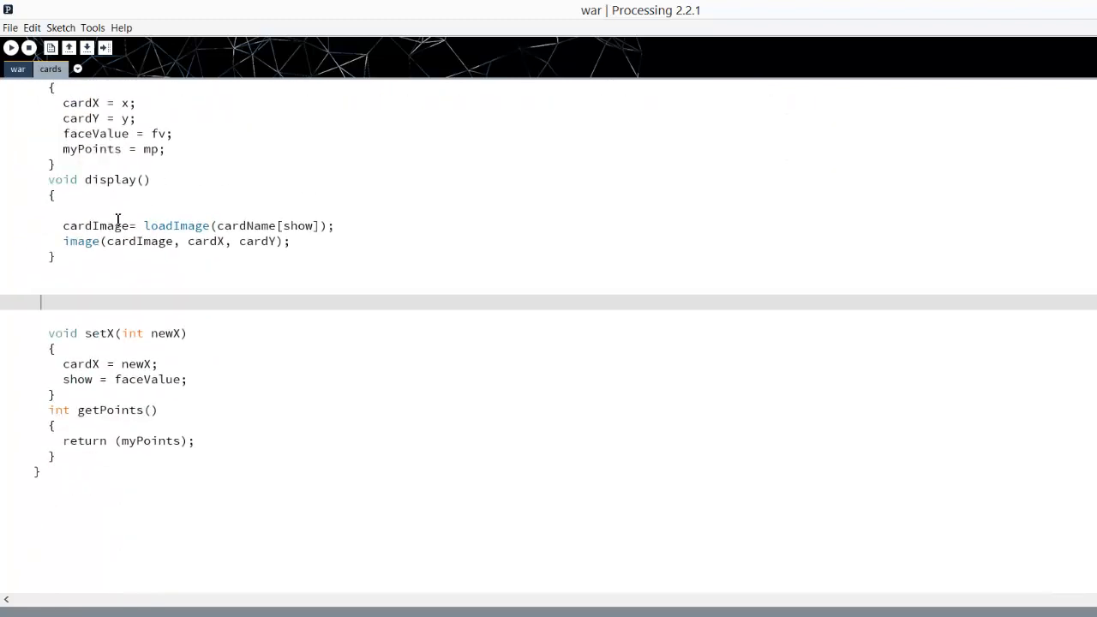
{"action": "scroll", "coordinate": [117, 219], "scroll_direction": "up", "scroll_amount": 3}
{"action": "left_click", "coordinate": [103, 503]}
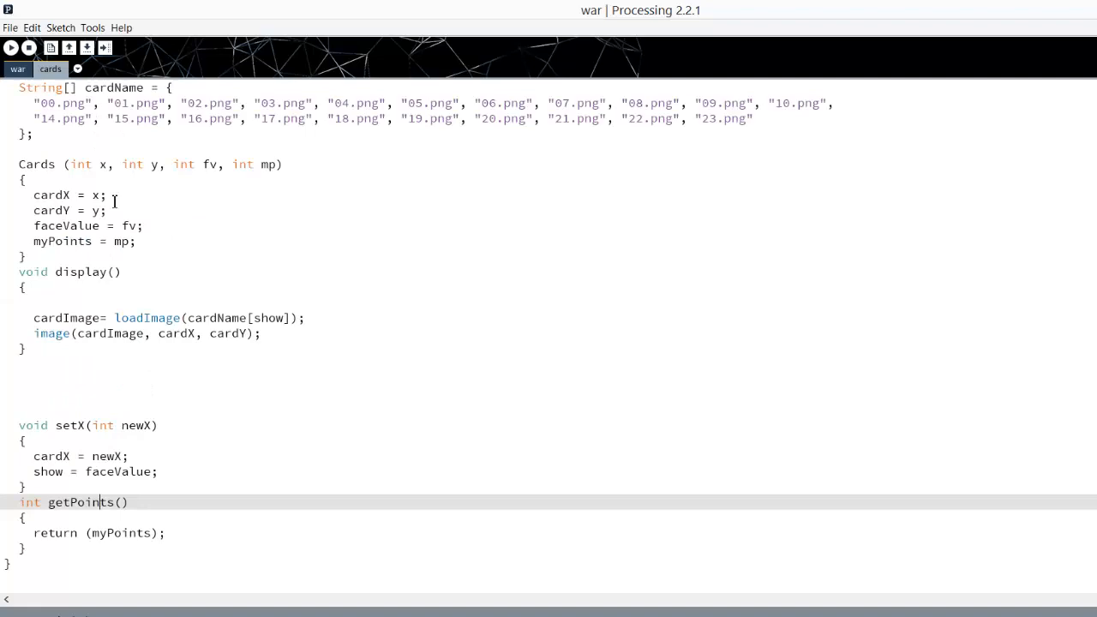
{"action": "scroll", "coordinate": [114, 201], "scroll_direction": "up", "scroll_amount": 3}
{"action": "scroll", "coordinate": [114, 200], "scroll_direction": "down", "scroll_amount": 3}
{"action": "scroll", "coordinate": [114, 201], "scroll_direction": "up", "scroll_amount": 3}
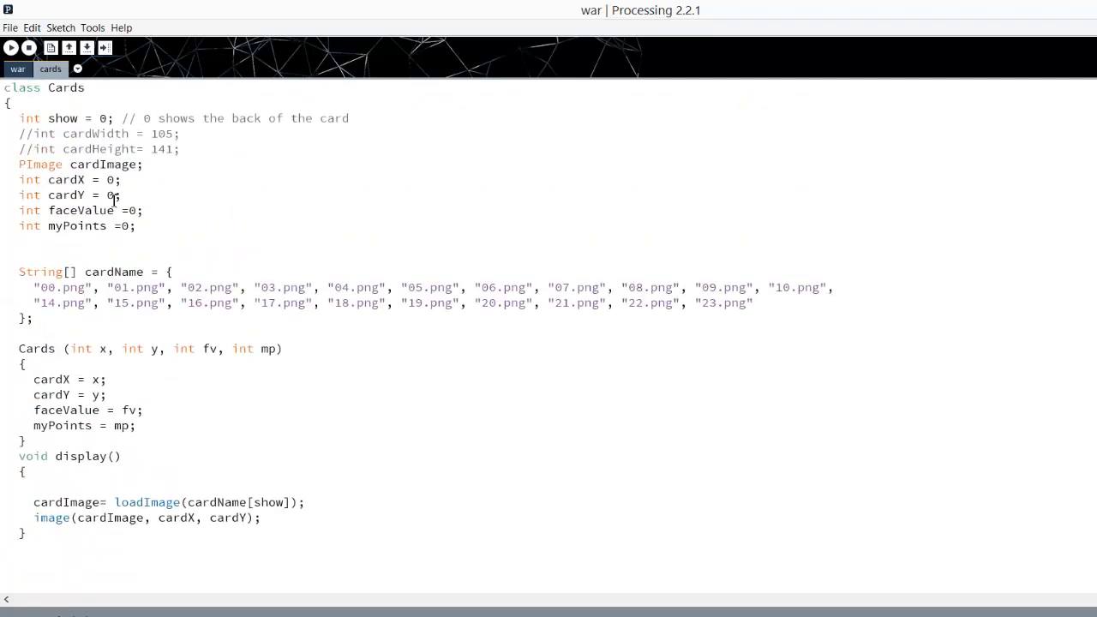
{"action": "left_click", "coordinate": [17, 69]}
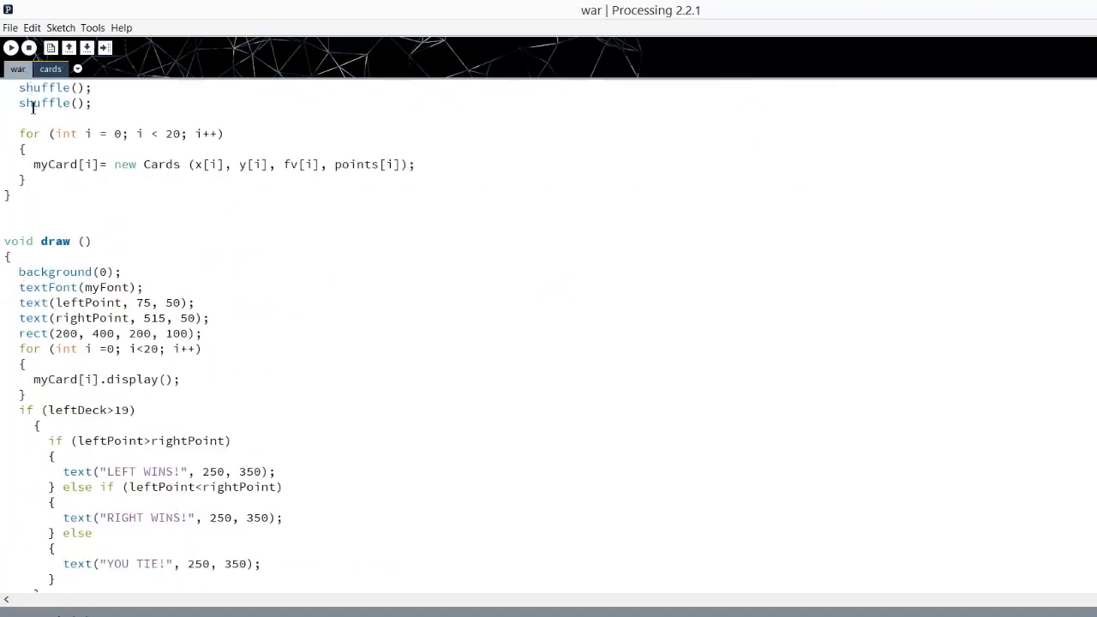
{"action": "scroll", "coordinate": [30, 116], "scroll_direction": "up", "scroll_amount": 3}
{"action": "scroll", "coordinate": [30, 115], "scroll_direction": "up", "scroll_amount": 6}
{"action": "scroll", "coordinate": [30, 116], "scroll_direction": "up", "scroll_amount": 3}
Run the war sketch and flip every pair of cards via the red box until the winner is revealed.
{"action": "left_click", "coordinate": [29, 48]}
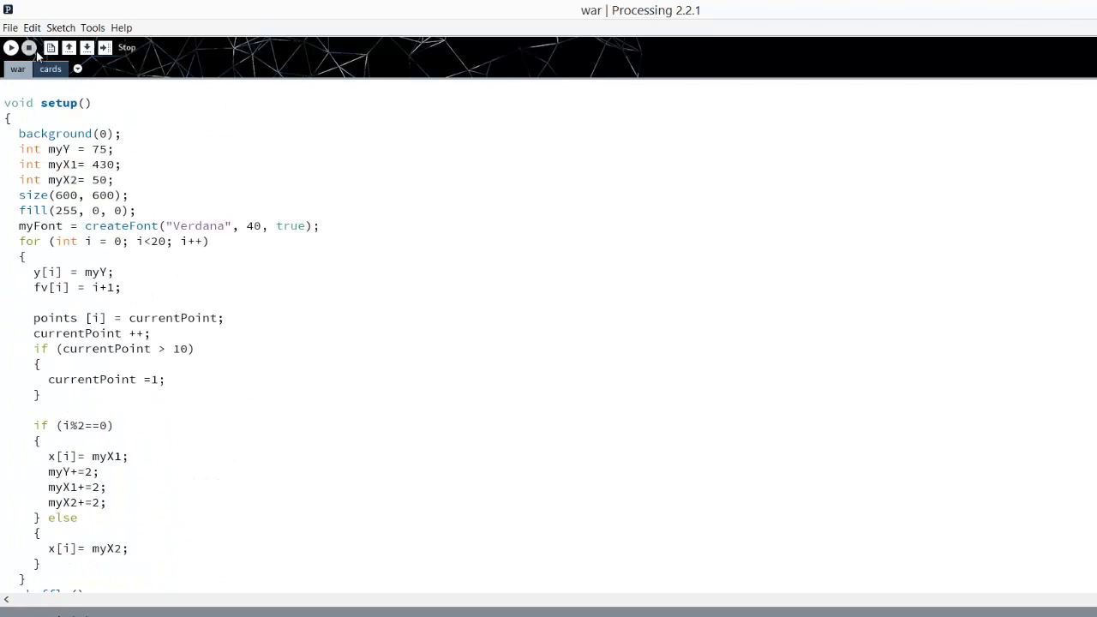
{"action": "left_click", "coordinate": [11, 48]}
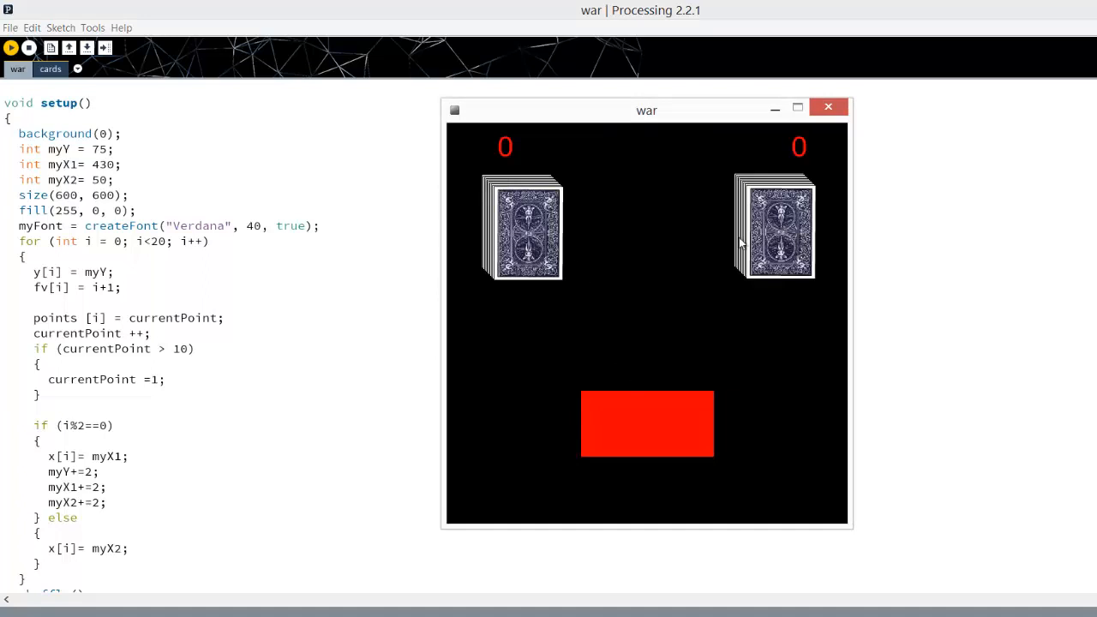
{"action": "left_click", "coordinate": [636, 414]}
{"action": "left_click", "coordinate": [637, 412]}
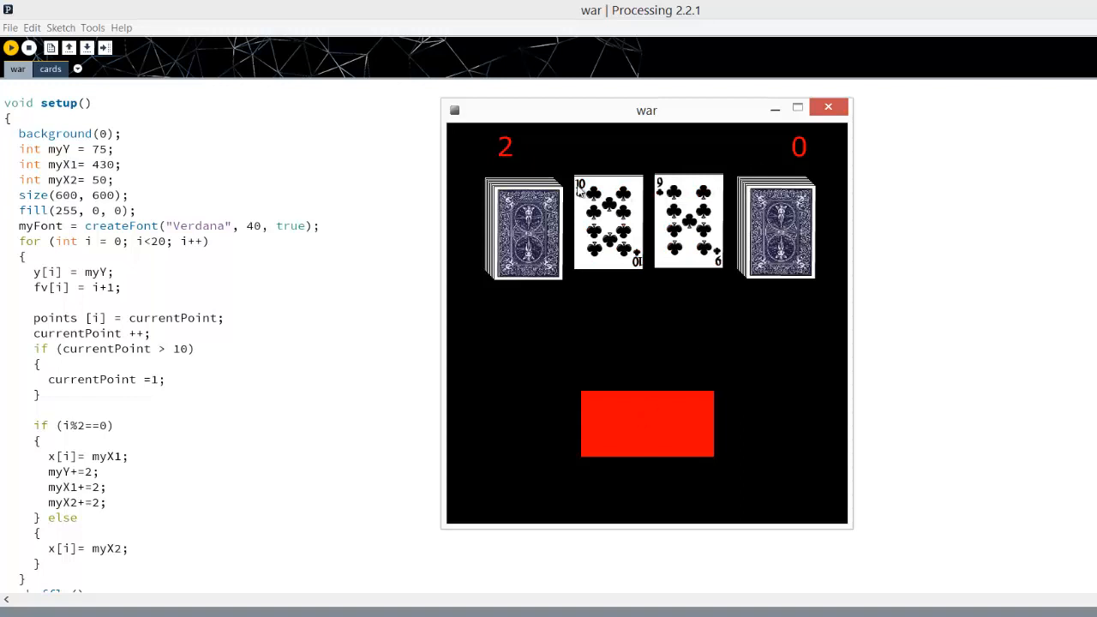
{"action": "left_click", "coordinate": [658, 422]}
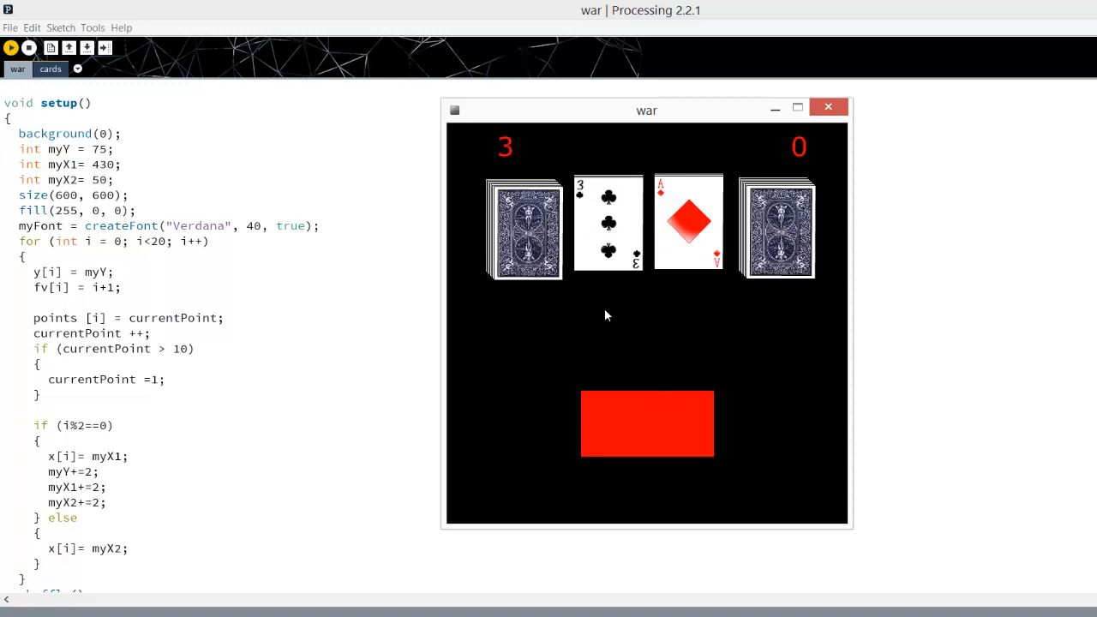
{"action": "left_click", "coordinate": [631, 443]}
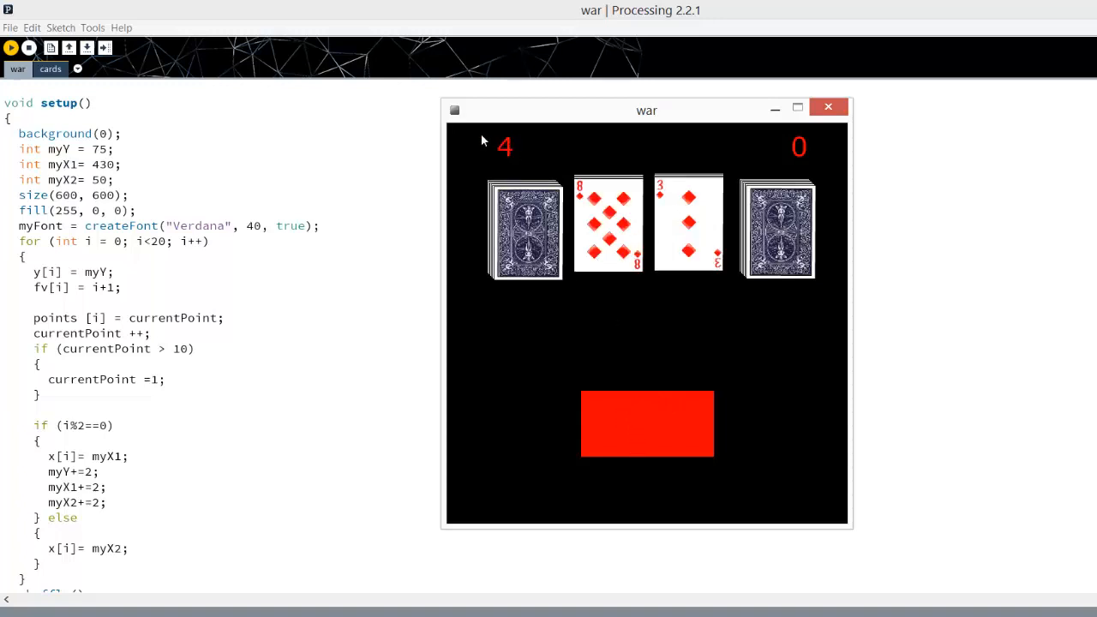
{"action": "left_click", "coordinate": [613, 453]}
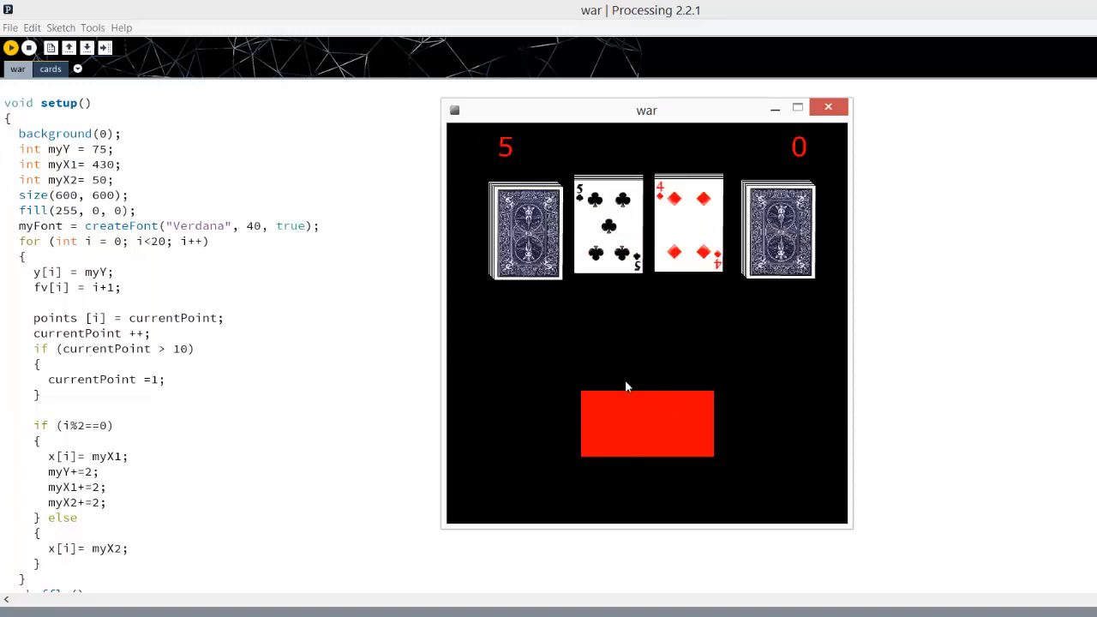
{"action": "left_click", "coordinate": [634, 420]}
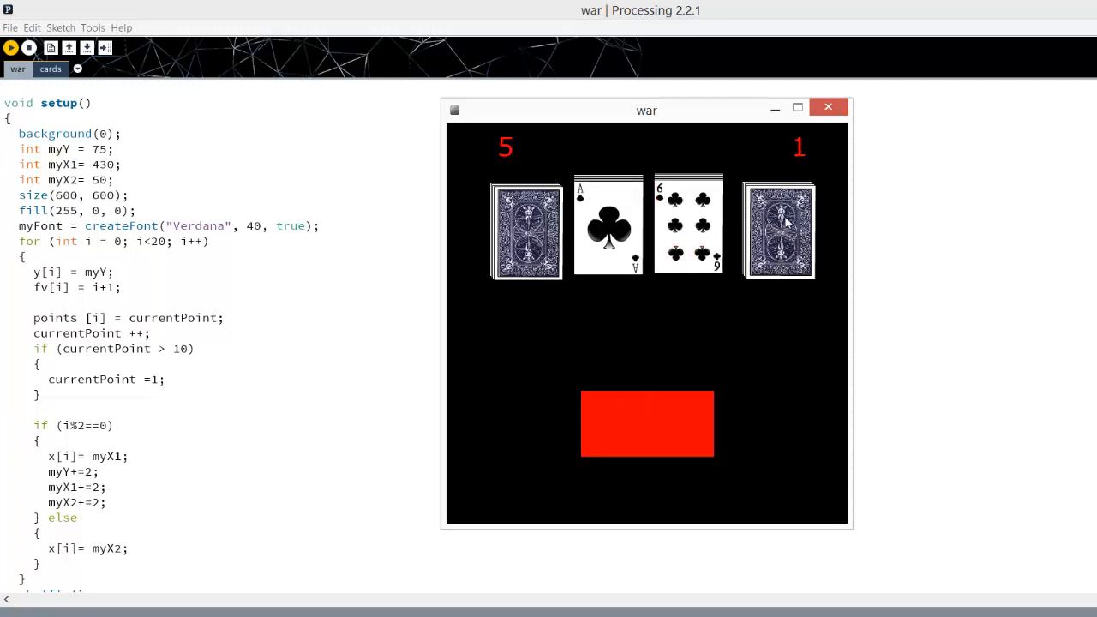
{"action": "left_click", "coordinate": [678, 421]}
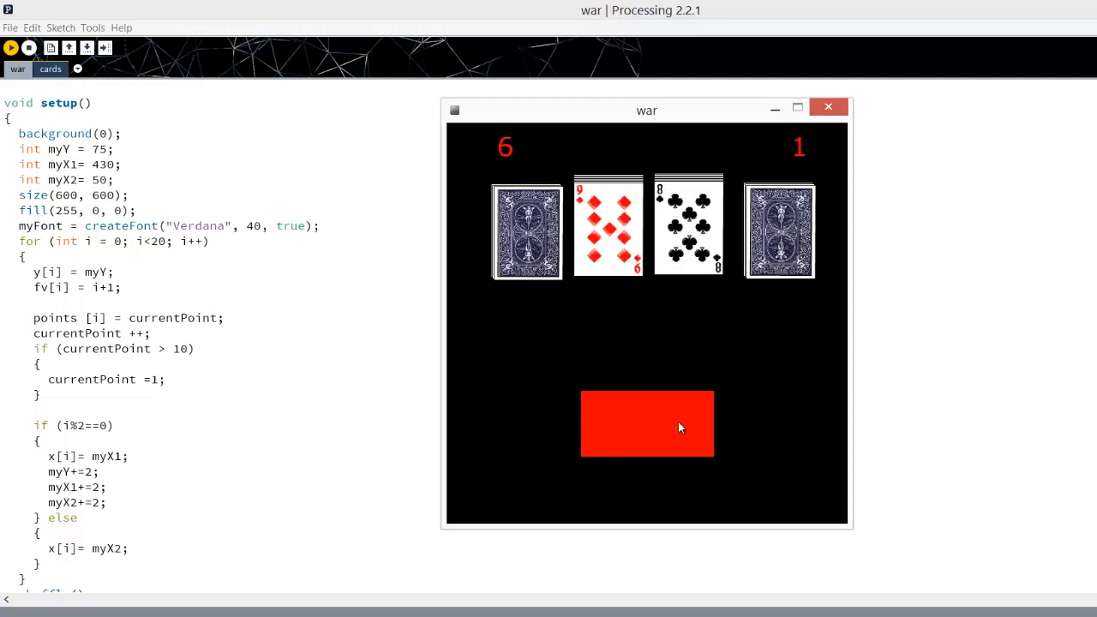
{"action": "left_click", "coordinate": [678, 422]}
{"action": "left_click", "coordinate": [678, 422]}
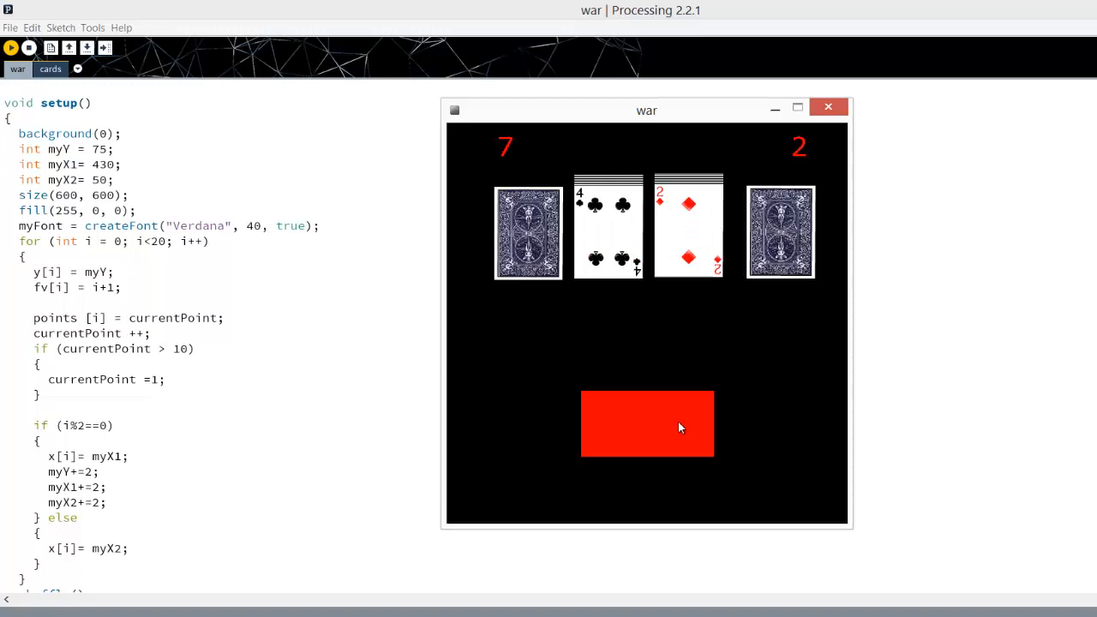
{"action": "left_click", "coordinate": [679, 422]}
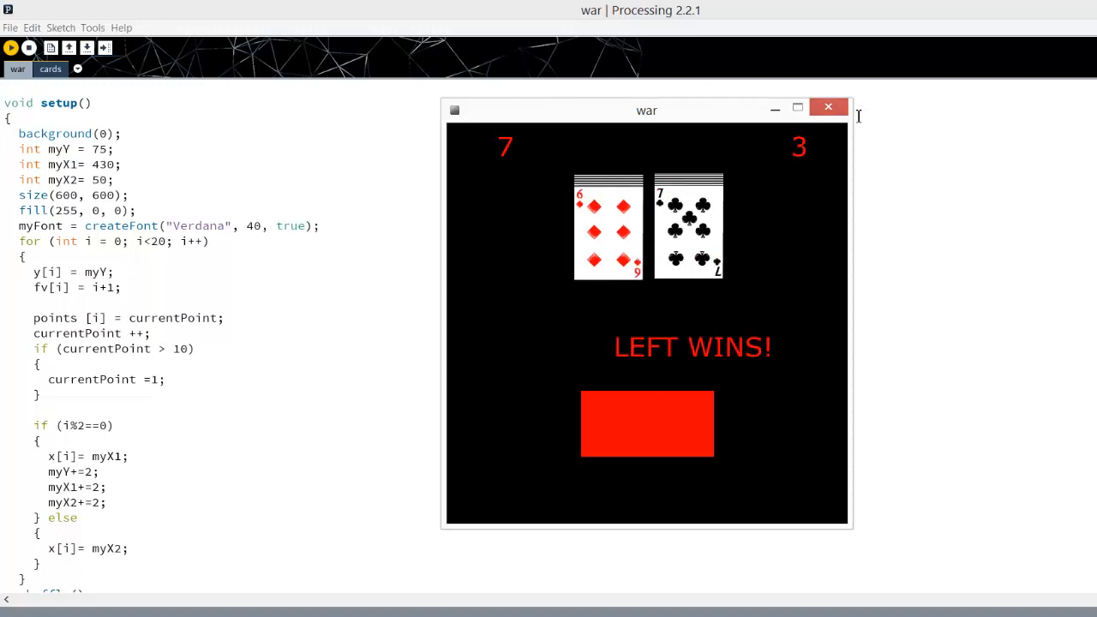
Close the game window and bring up the Cards class code.
{"action": "left_click", "coordinate": [830, 108]}
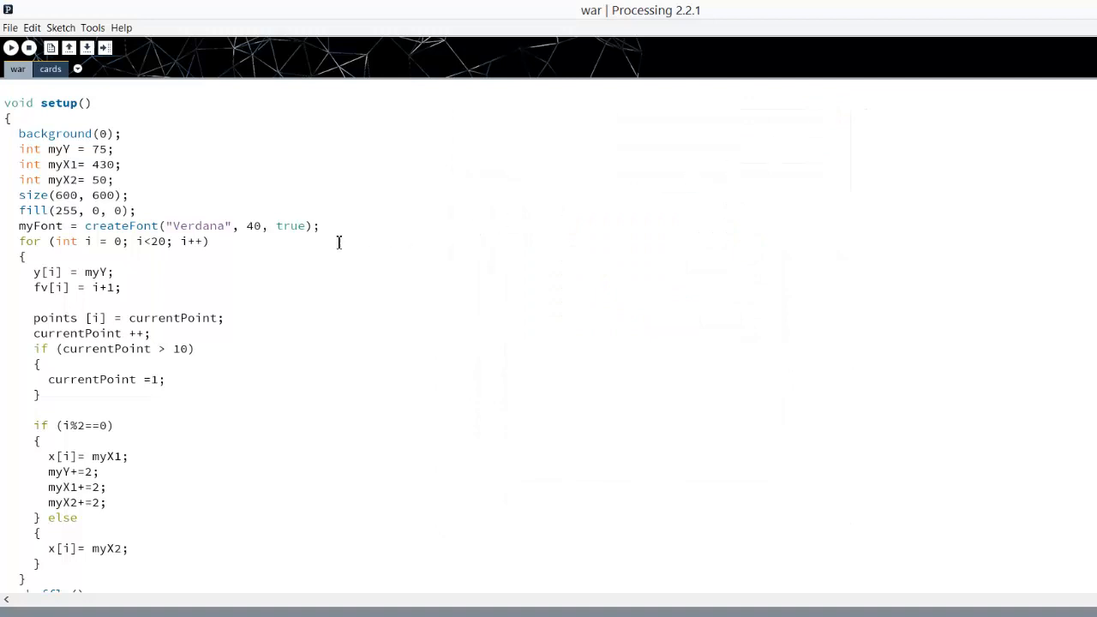
{"action": "left_click", "coordinate": [50, 69]}
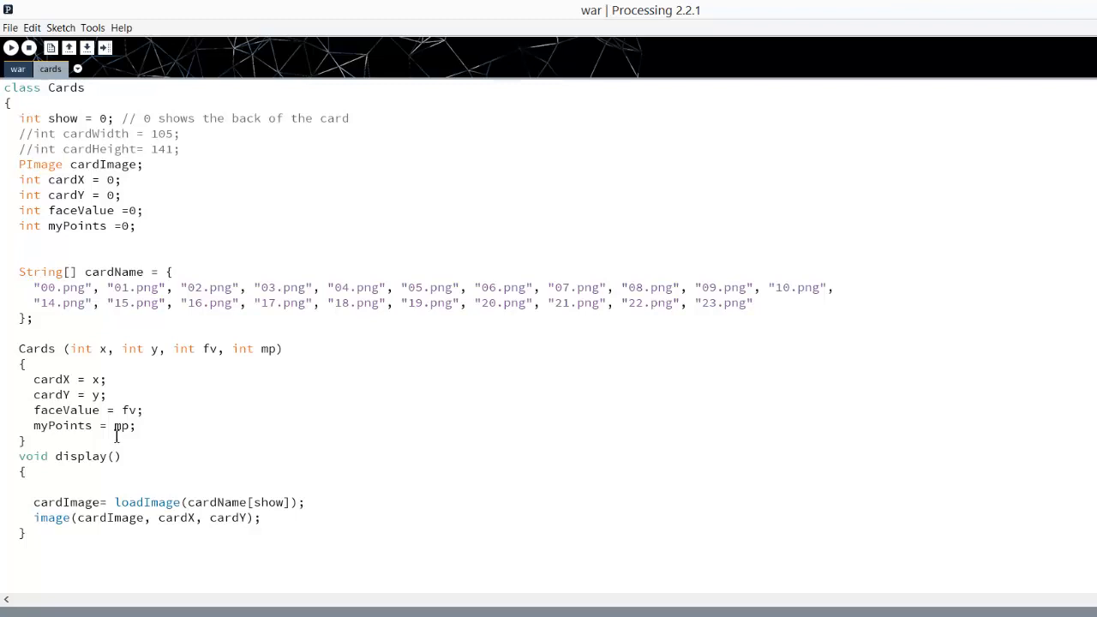
{"action": "scroll", "coordinate": [117, 436], "scroll_direction": "down", "scroll_amount": 3}
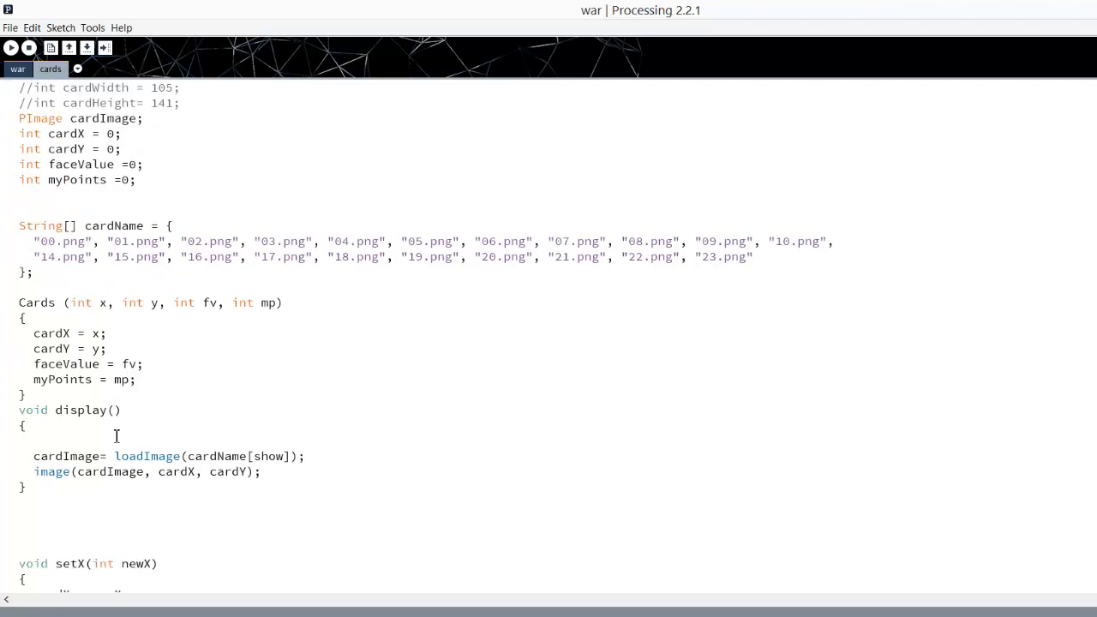
{"action": "scroll", "coordinate": [116, 436], "scroll_direction": "down", "scroll_amount": 3}
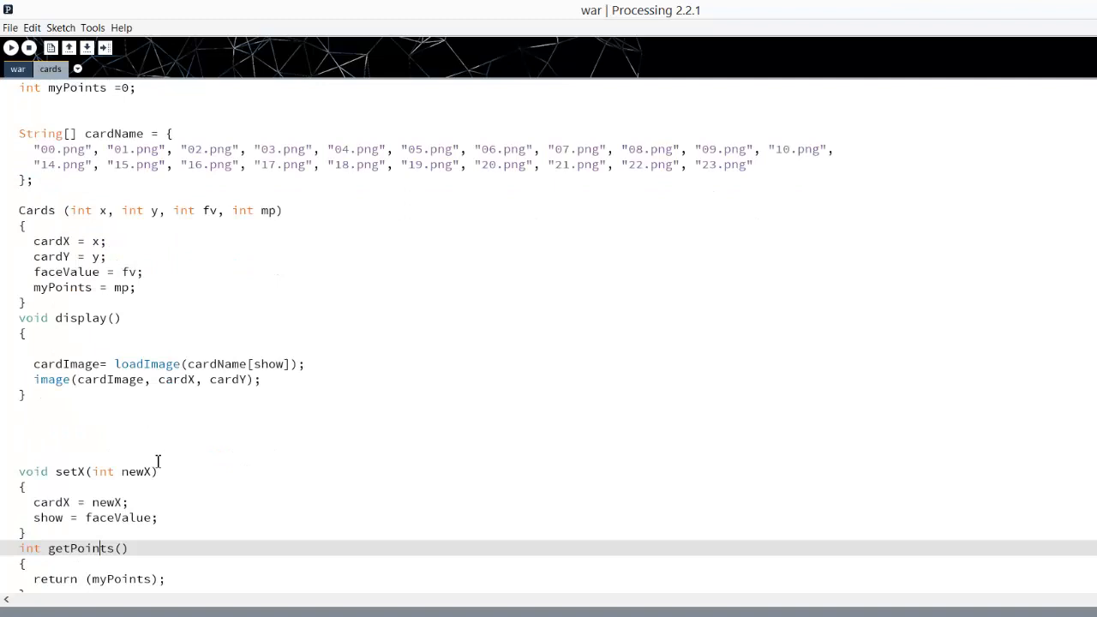
{"action": "scroll", "coordinate": [162, 429], "scroll_direction": "down", "scroll_amount": 6}
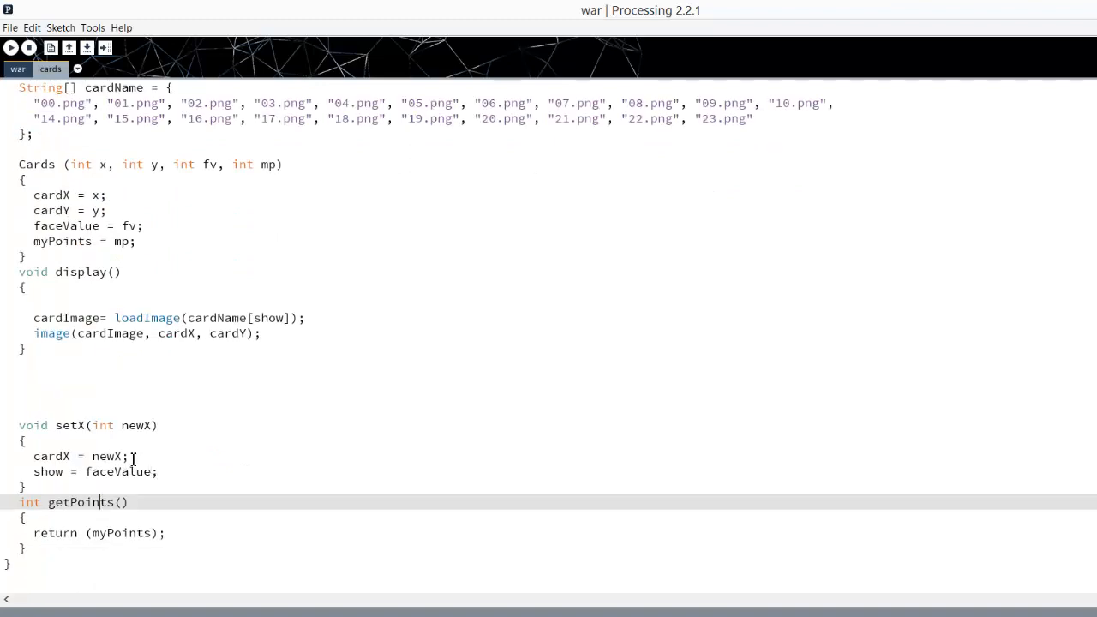
{"action": "left_click", "coordinate": [11, 47]}
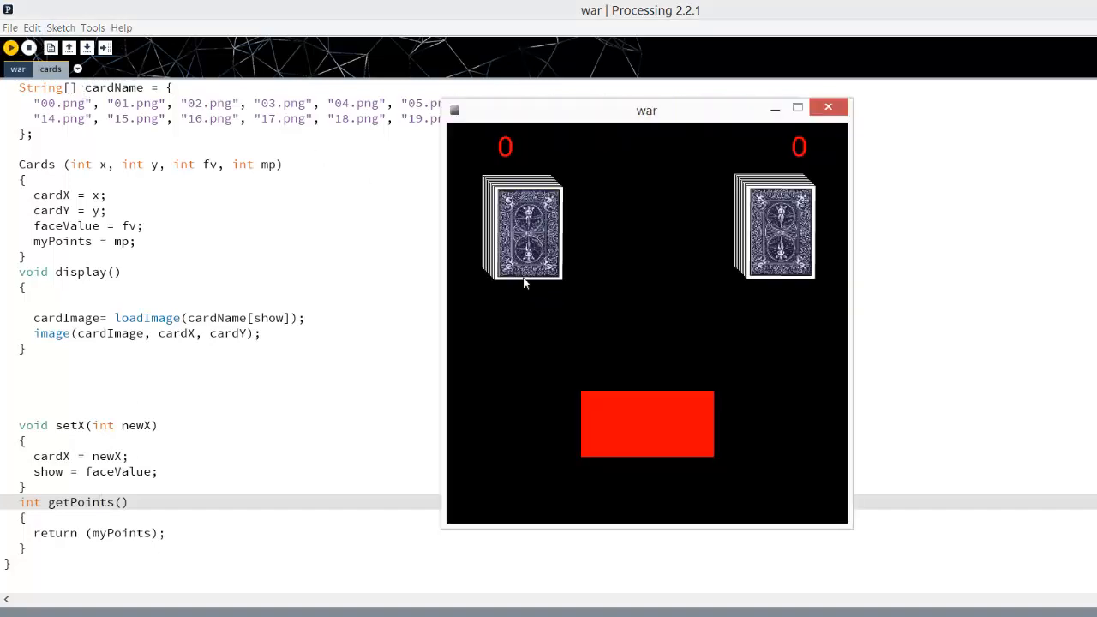
{"action": "left_click", "coordinate": [617, 407]}
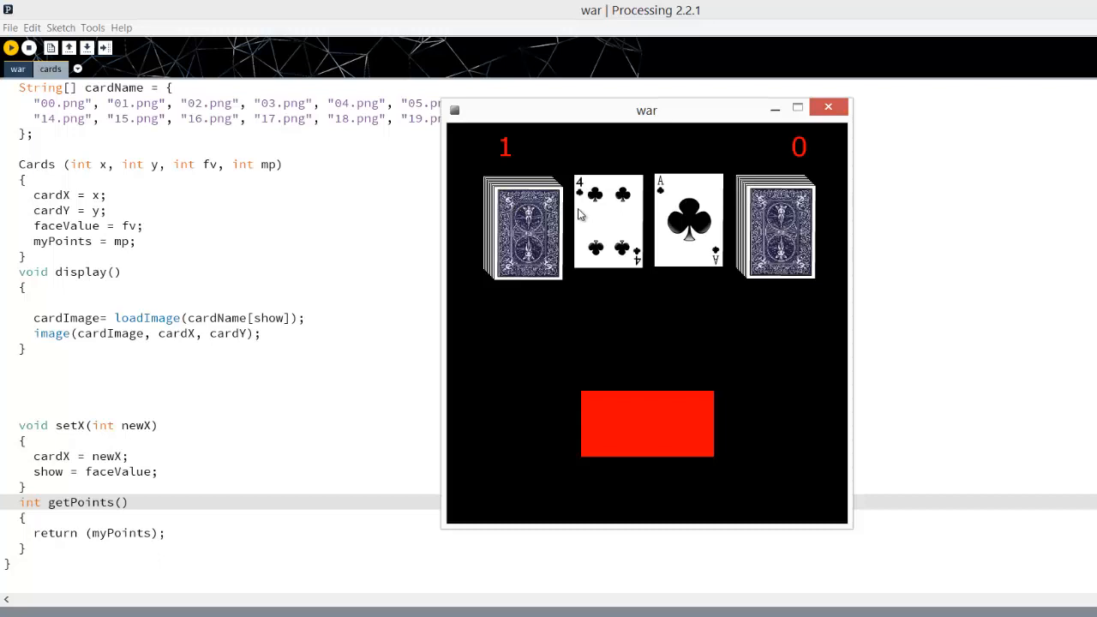
{"action": "left_click", "coordinate": [651, 425]}
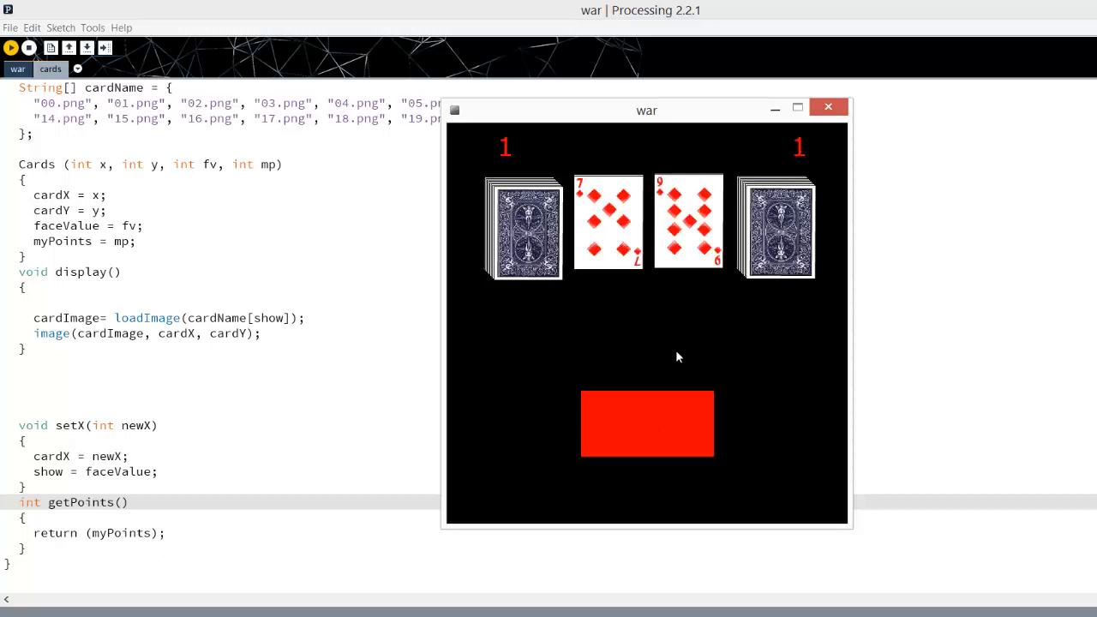
{"action": "left_click", "coordinate": [828, 107]}
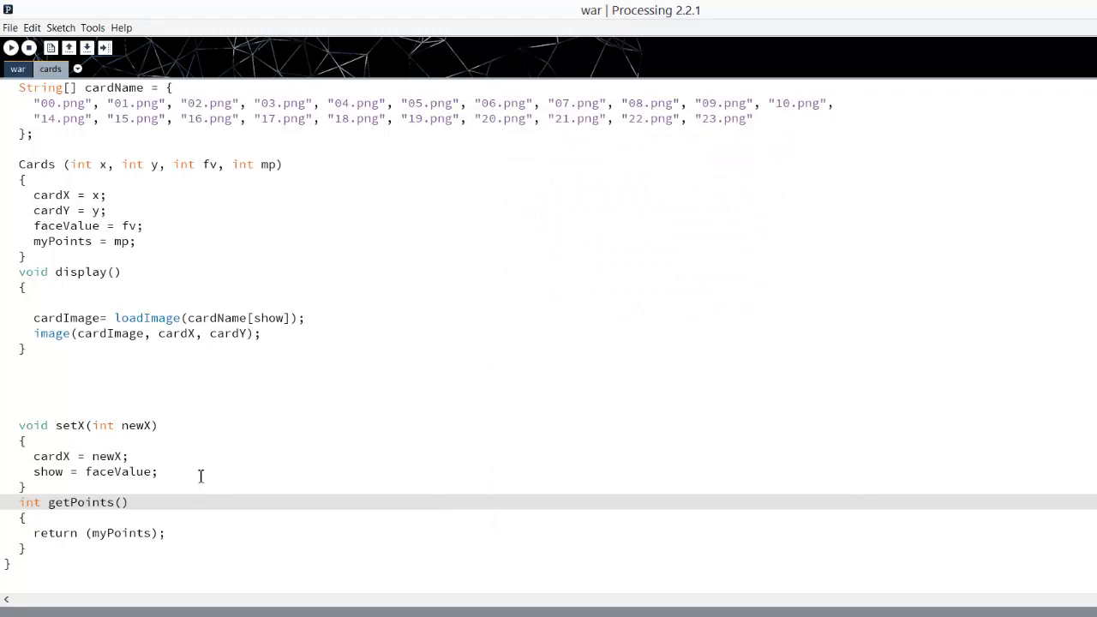
Show the main war sketch code with its setup() function.
{"action": "left_click", "coordinate": [18, 69]}
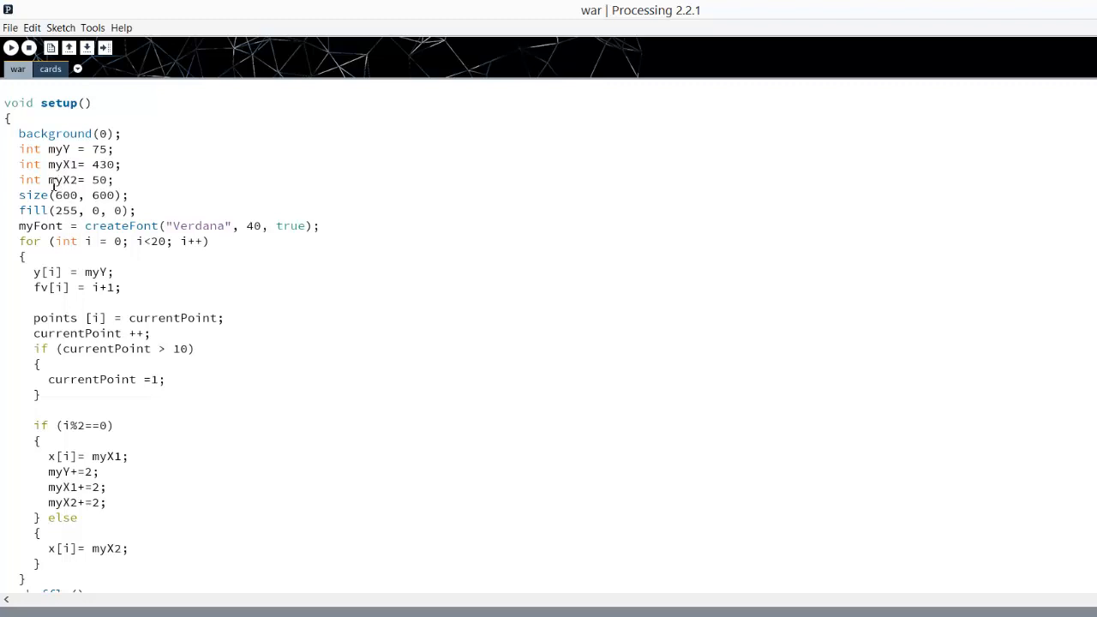
{"action": "scroll", "coordinate": [53, 183], "scroll_direction": "down", "scroll_amount": 3}
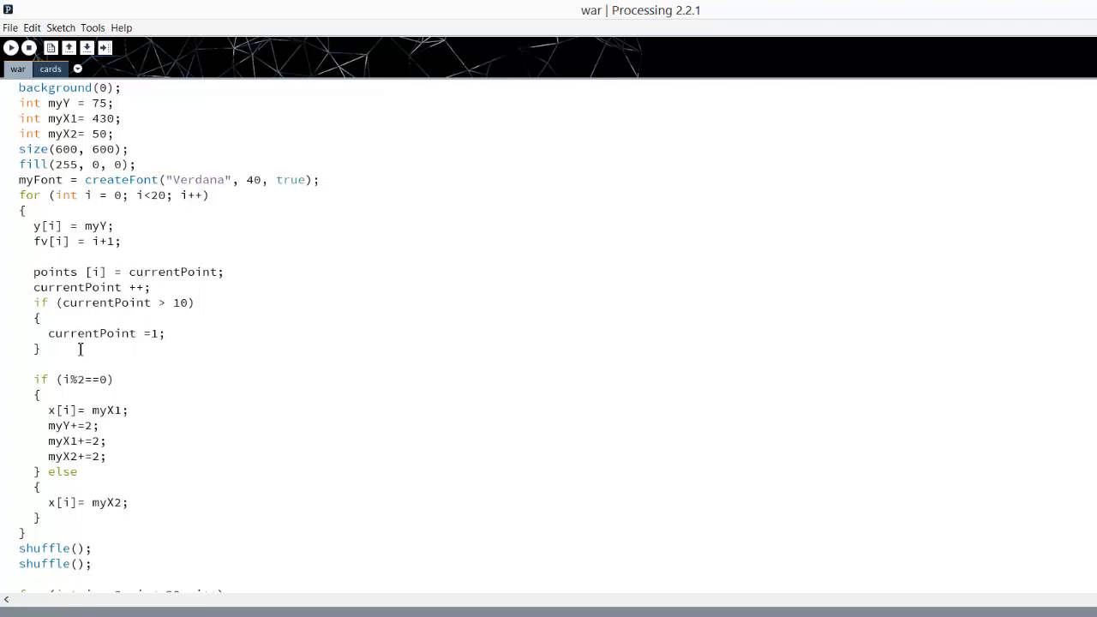
{"action": "scroll", "coordinate": [80, 349], "scroll_direction": "down", "scroll_amount": 3}
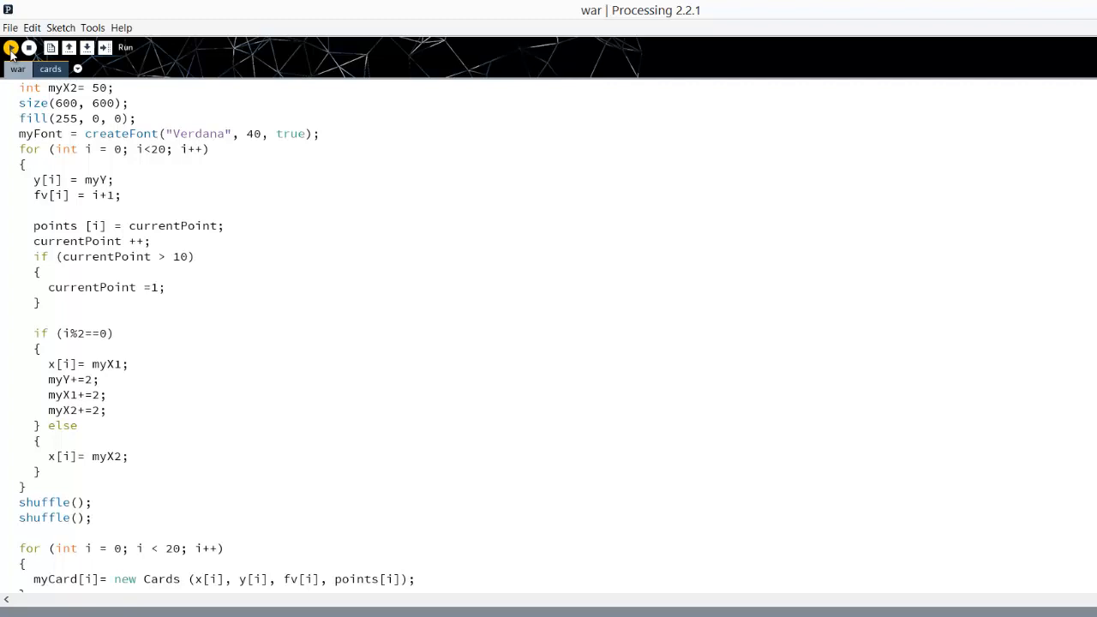
{"action": "left_click", "coordinate": [11, 47]}
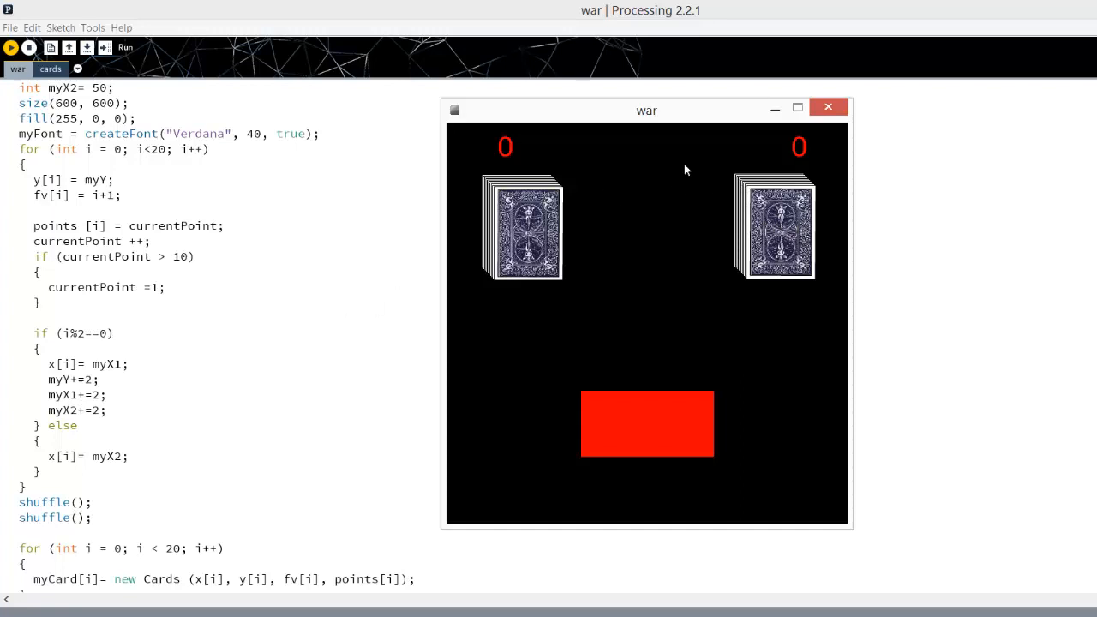
{"action": "left_click", "coordinate": [820, 110]}
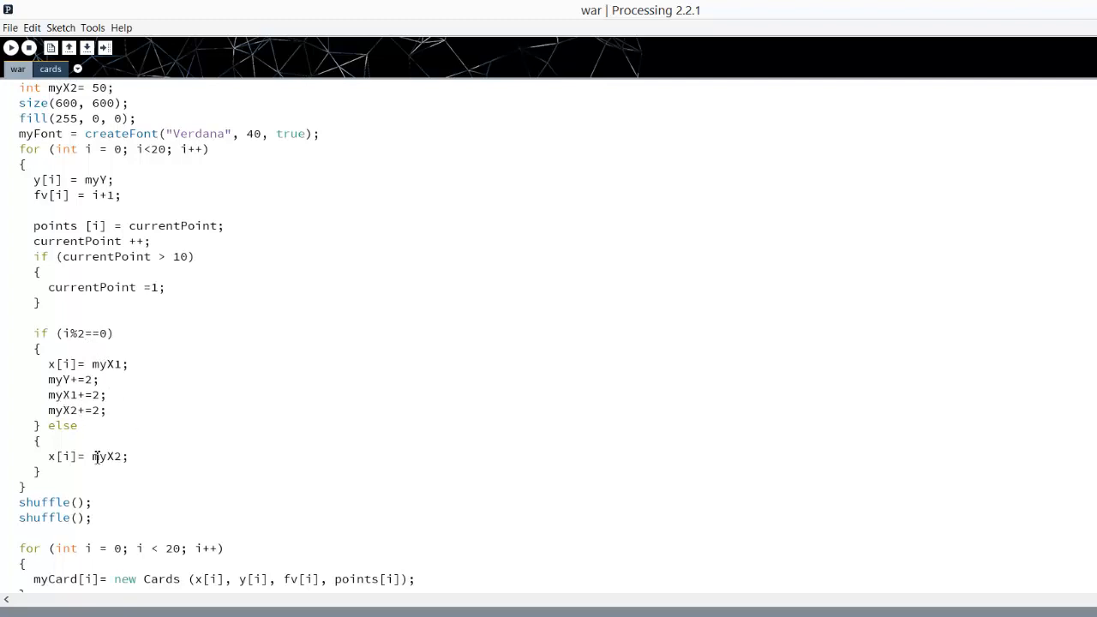
{"action": "scroll", "coordinate": [97, 457], "scroll_direction": "down", "scroll_amount": 1}
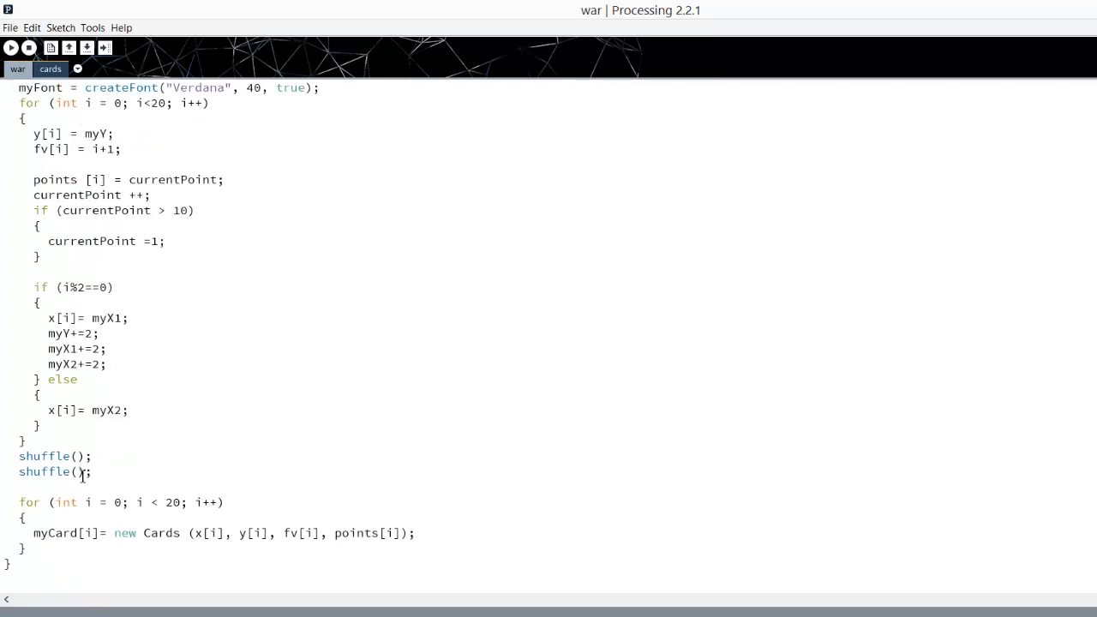
{"action": "scroll", "coordinate": [87, 489], "scroll_direction": "down", "scroll_amount": 1}
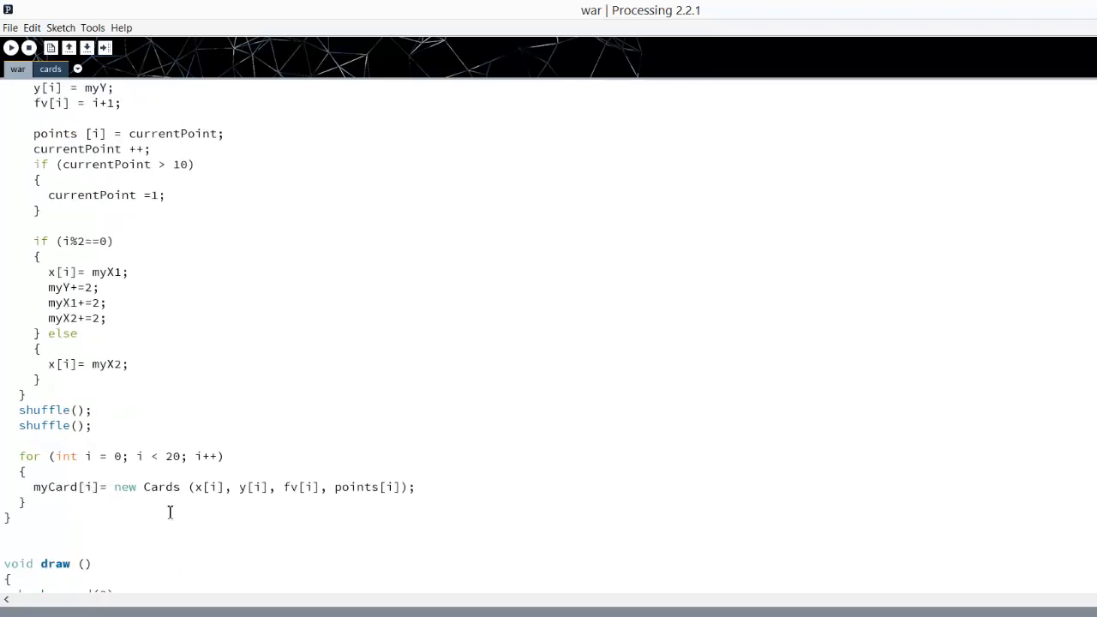
{"action": "scroll", "coordinate": [163, 515], "scroll_direction": "down", "scroll_amount": 1}
{"action": "scroll", "coordinate": [162, 514], "scroll_direction": "down", "scroll_amount": 1}
{"action": "scroll", "coordinate": [152, 523], "scroll_direction": "down", "scroll_amount": 1}
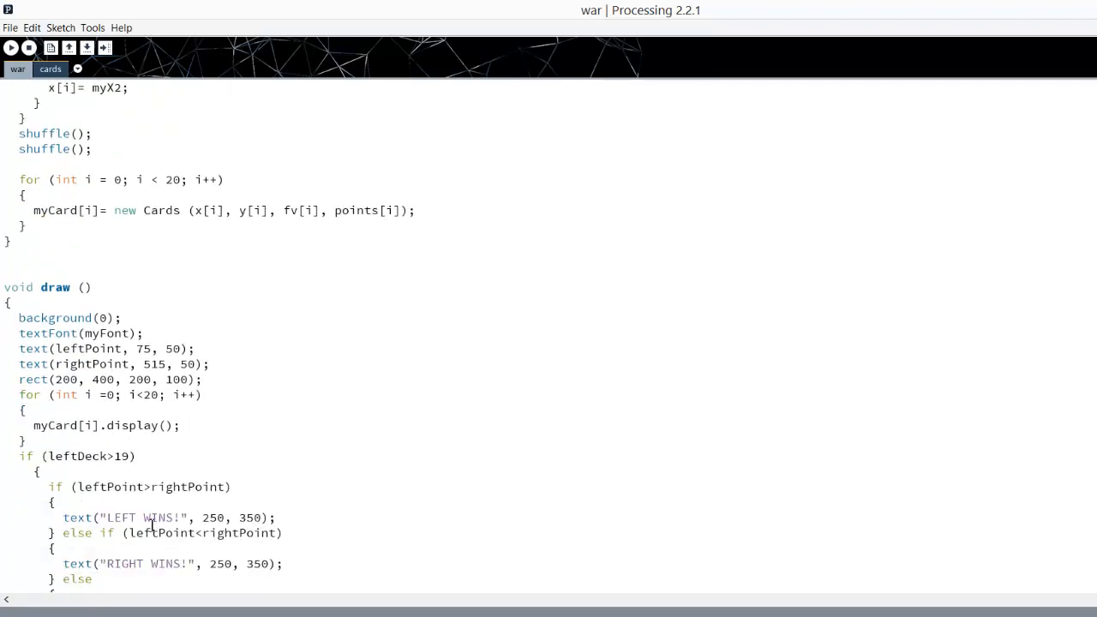
{"action": "scroll", "coordinate": [153, 524], "scroll_direction": "down", "scroll_amount": 1}
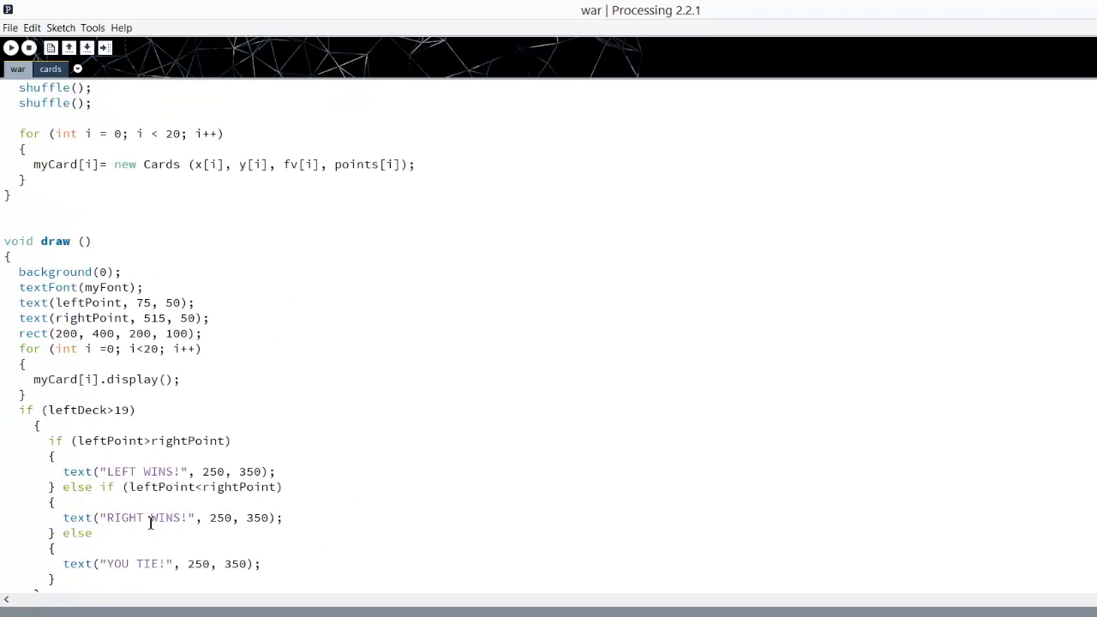
Insert two blank lines in draw() after the card-display loop's closing brace.
{"action": "left_click", "coordinate": [71, 395]}
{"action": "key", "text": "Return"}
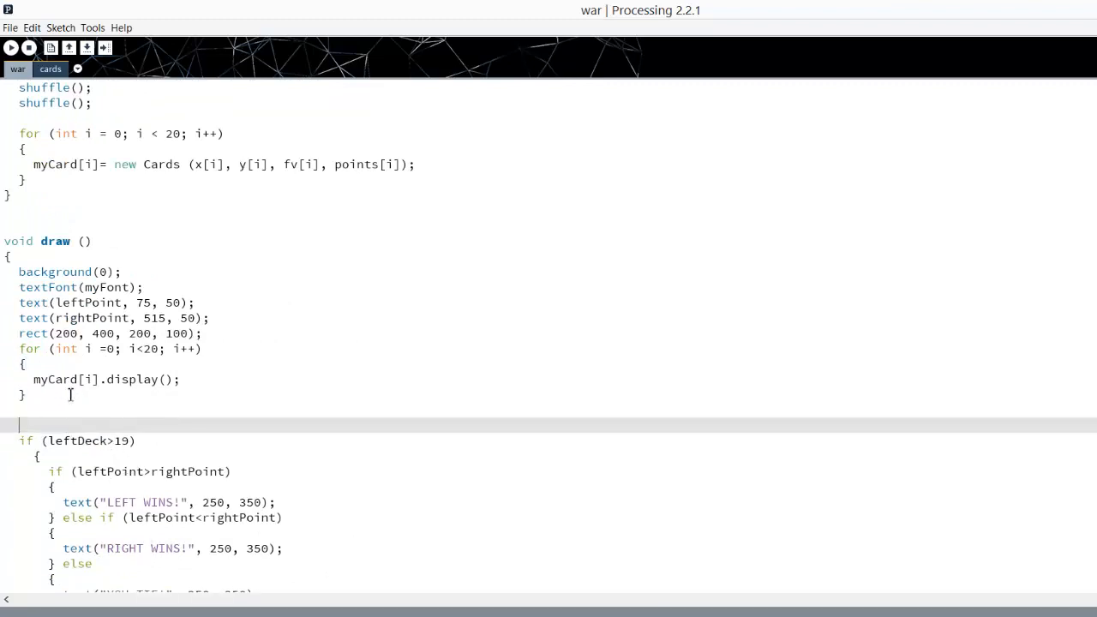
{"action": "key", "text": "Return"}
{"action": "scroll", "coordinate": [101, 379], "scroll_direction": "down", "scroll_amount": 1}
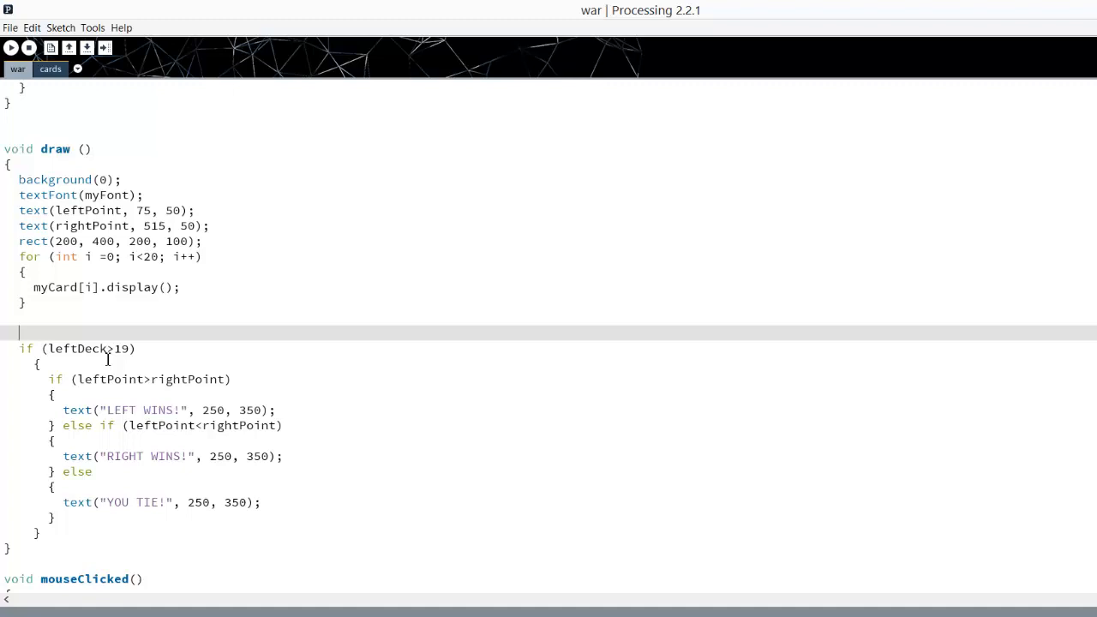
{"action": "scroll", "coordinate": [108, 360], "scroll_direction": "down", "scroll_amount": 3}
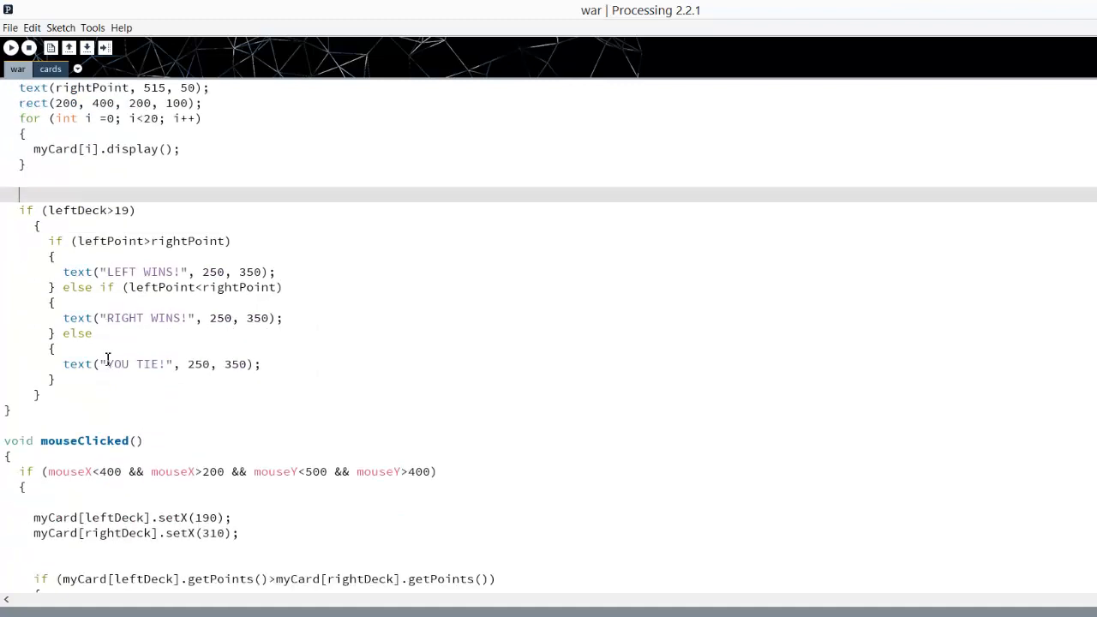
{"action": "scroll", "coordinate": [108, 359], "scroll_direction": "down", "scroll_amount": 2}
{"action": "scroll", "coordinate": [108, 359], "scroll_direction": "down", "scroll_amount": 2}
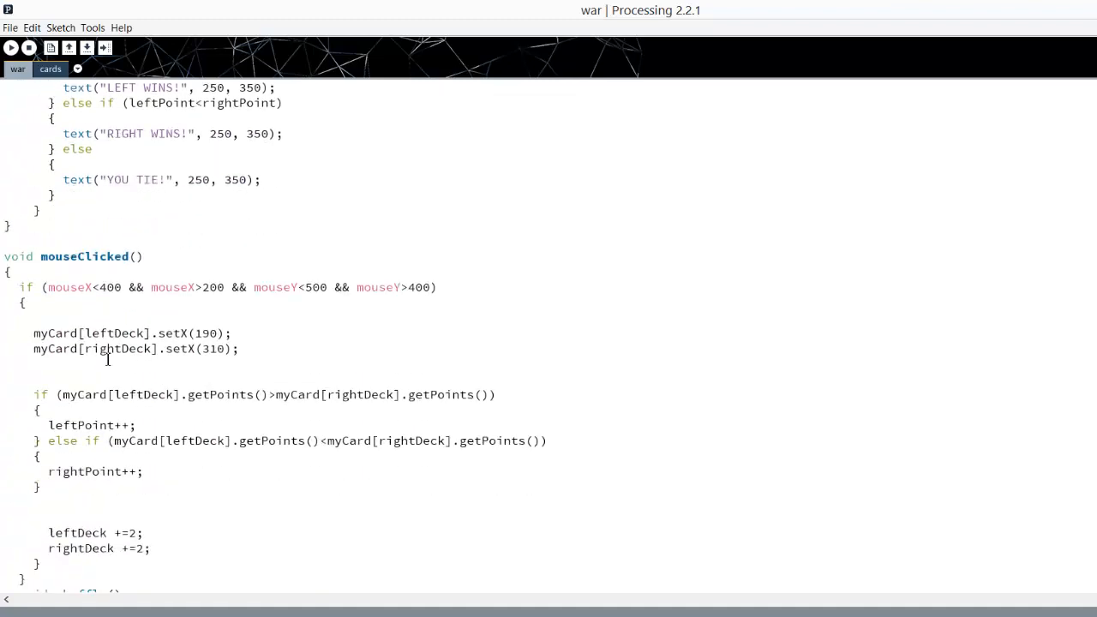
{"action": "scroll", "coordinate": [108, 359], "scroll_direction": "down", "scroll_amount": 2}
{"action": "scroll", "coordinate": [108, 360], "scroll_direction": "down", "scroll_amount": 2}
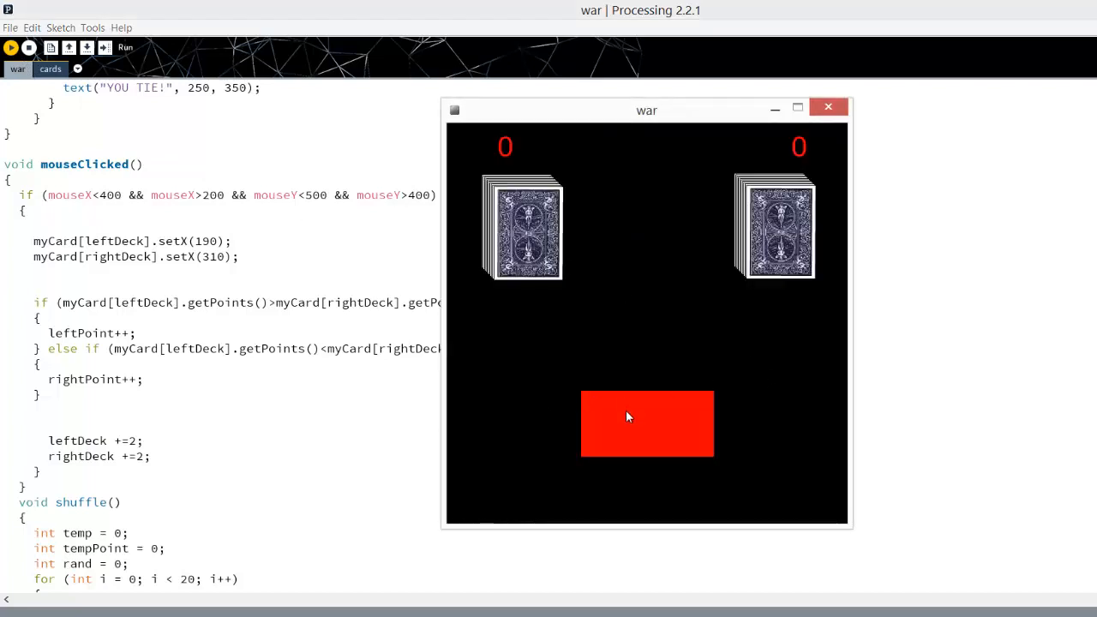
Play two rounds via the red box, bringing the left score to 2, then close the game.
{"action": "left_click", "coordinate": [628, 417]}
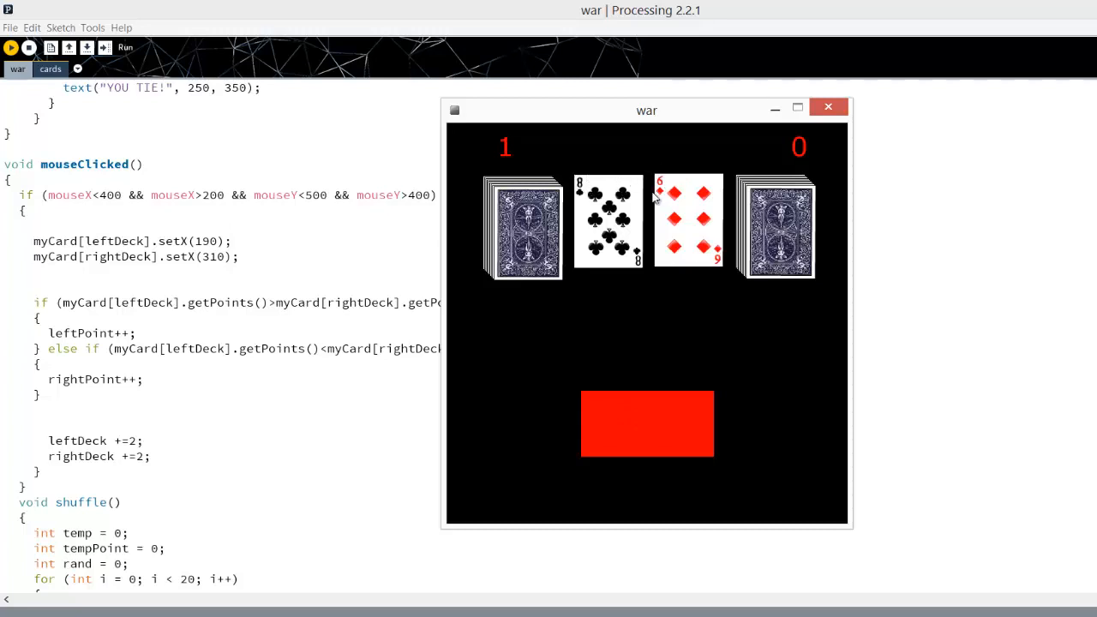
{"action": "left_click", "coordinate": [651, 410]}
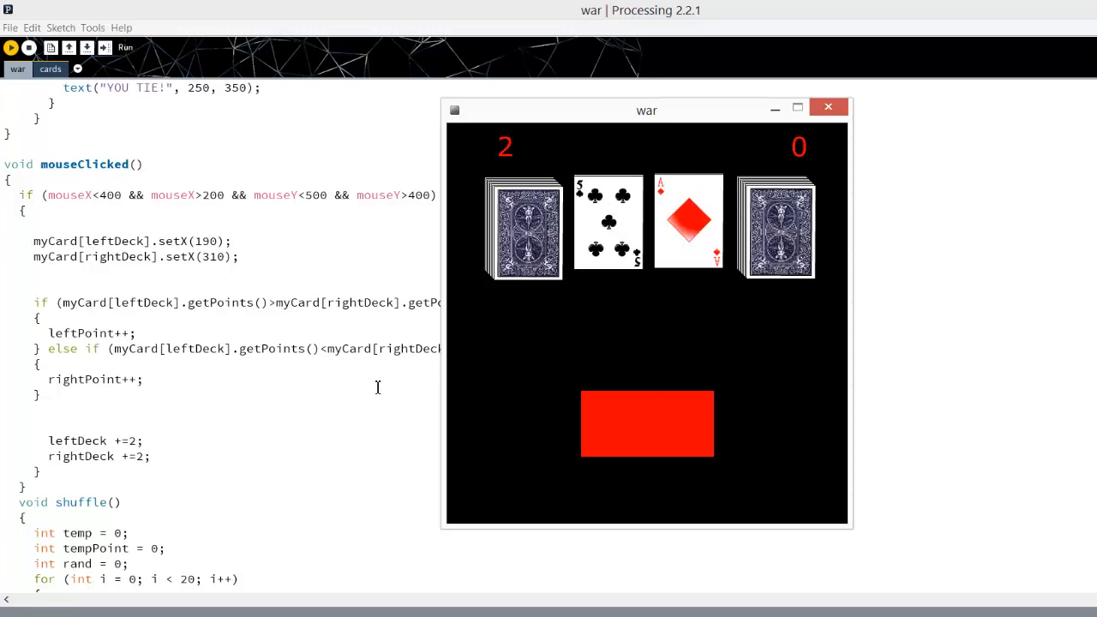
{"action": "key", "text": "Escape"}
{"action": "scroll", "coordinate": [273, 402], "scroll_direction": "down", "scroll_amount": 1}
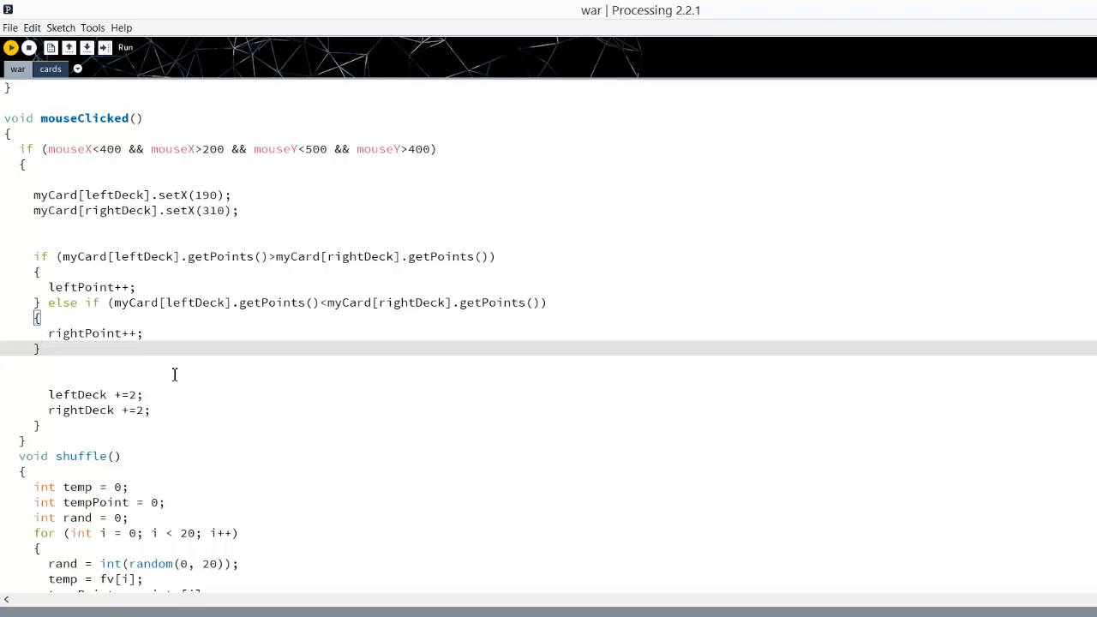
{"action": "scroll", "coordinate": [175, 375], "scroll_direction": "up", "scroll_amount": 5}
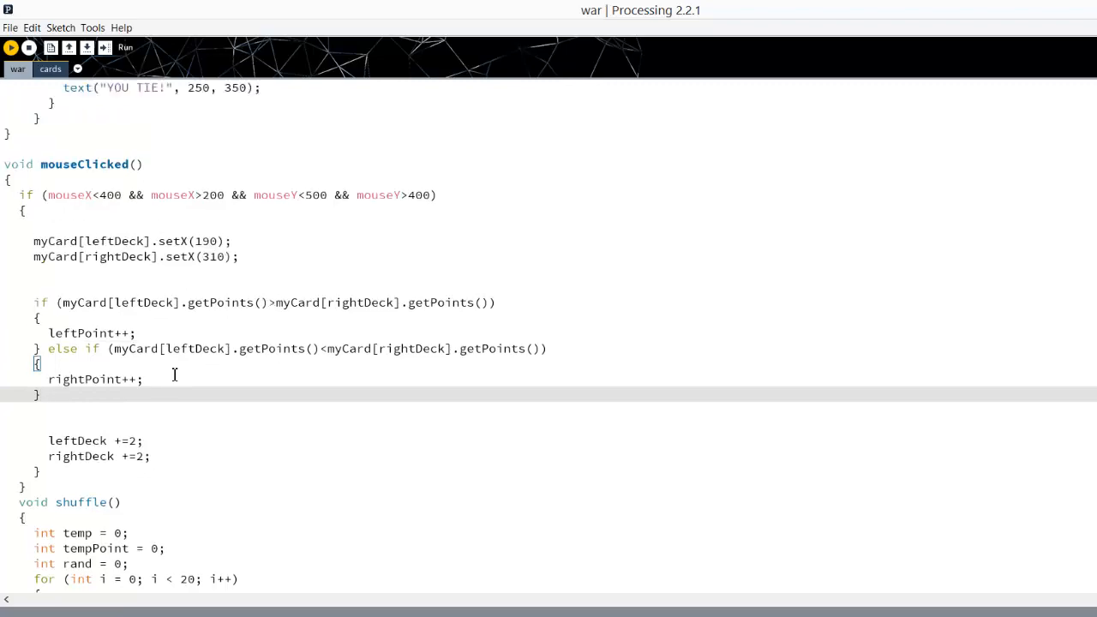
{"action": "scroll", "coordinate": [174, 375], "scroll_direction": "up", "scroll_amount": 5}
{"action": "scroll", "coordinate": [174, 375], "scroll_direction": "up", "scroll_amount": 5}
{"action": "scroll", "coordinate": [174, 374], "scroll_direction": "up", "scroll_amount": 5}
{"action": "scroll", "coordinate": [174, 374], "scroll_direction": "up", "scroll_amount": 6}
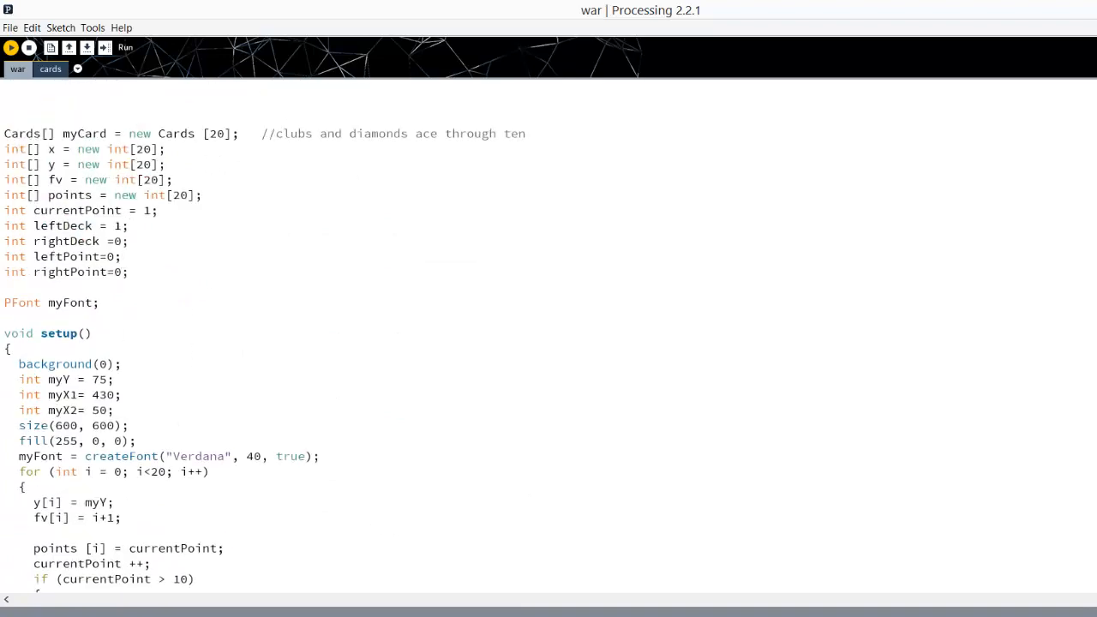
{"action": "scroll", "coordinate": [382, 464], "scroll_direction": "down", "scroll_amount": 5}
{"action": "scroll", "coordinate": [377, 497], "scroll_direction": "down", "scroll_amount": 5}
{"action": "scroll", "coordinate": [369, 514], "scroll_direction": "down", "scroll_amount": 5}
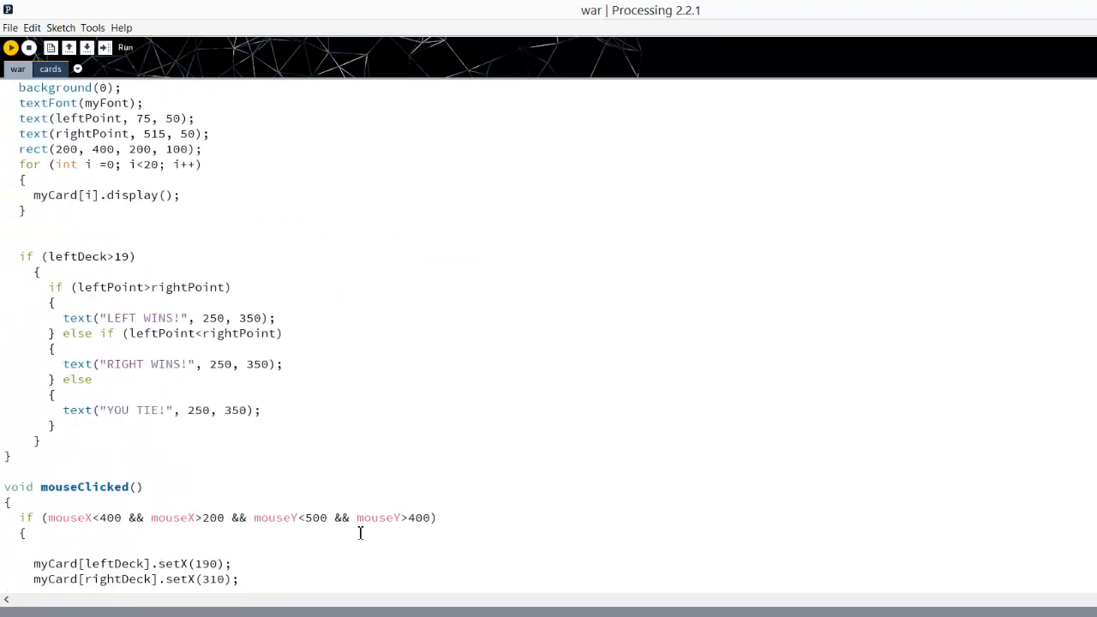
{"action": "scroll", "coordinate": [355, 543], "scroll_direction": "down", "scroll_amount": 5}
{"action": "scroll", "coordinate": [356, 543], "scroll_direction": "down", "scroll_amount": 5}
{"action": "scroll", "coordinate": [351, 548], "scroll_direction": "down", "scroll_amount": 5}
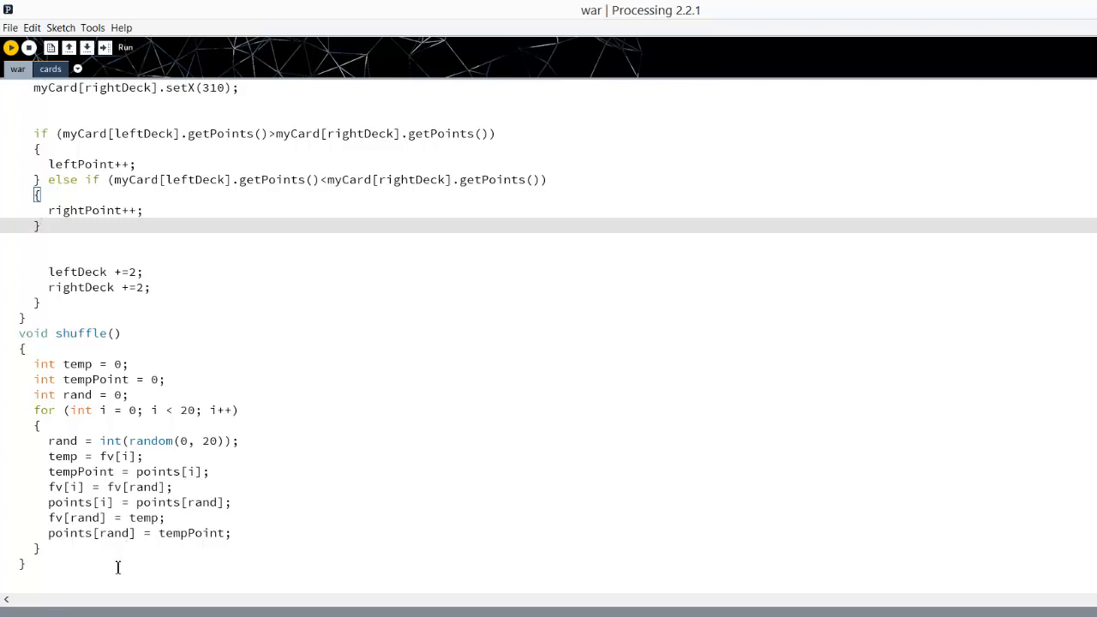
{"action": "scroll", "coordinate": [107, 575], "scroll_direction": "up", "scroll_amount": 5}
{"action": "scroll", "coordinate": [107, 575], "scroll_direction": "up", "scroll_amount": 5}
{"action": "scroll", "coordinate": [107, 580], "scroll_direction": "up", "scroll_amount": 4}
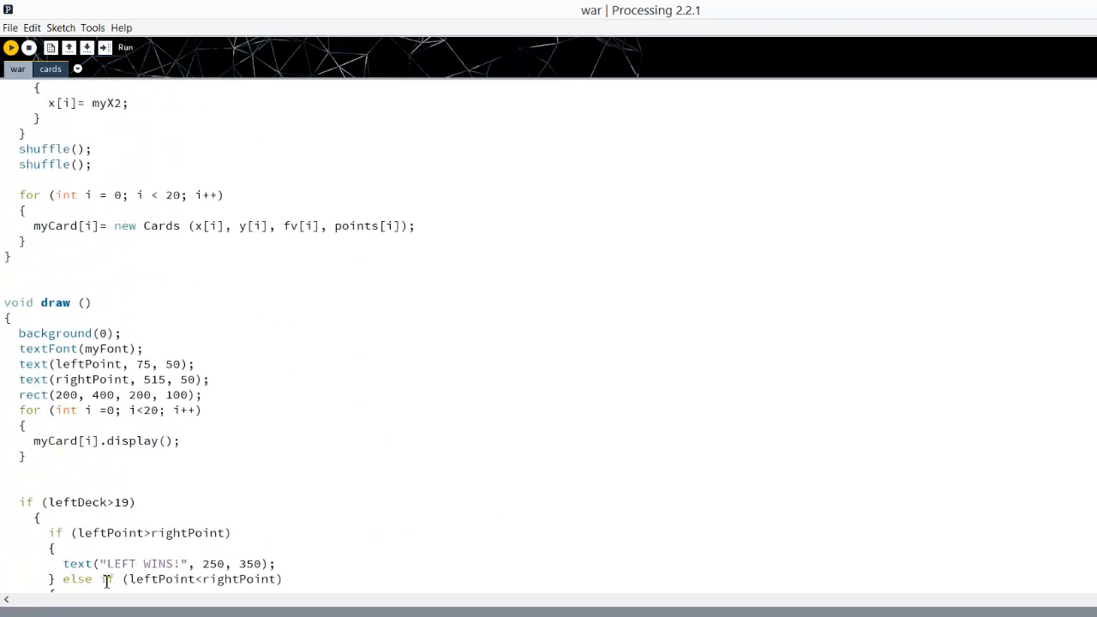
{"action": "scroll", "coordinate": [107, 579], "scroll_direction": "up", "scroll_amount": 5}
{"action": "scroll", "coordinate": [107, 579], "scroll_direction": "up", "scroll_amount": 5}
{"action": "scroll", "coordinate": [107, 579], "scroll_direction": "up", "scroll_amount": 3}
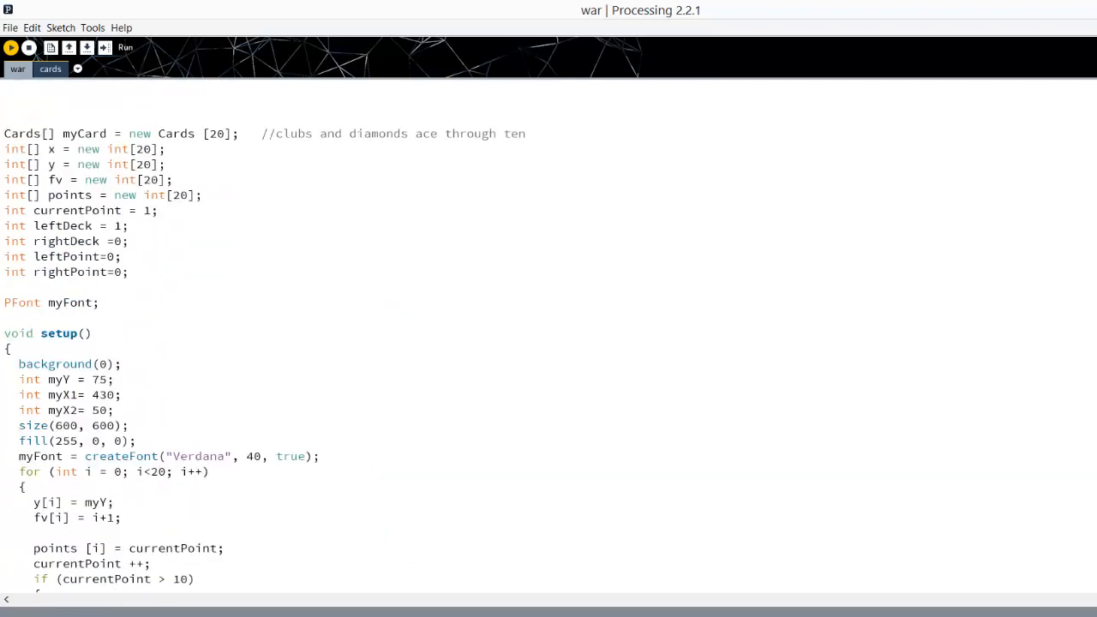